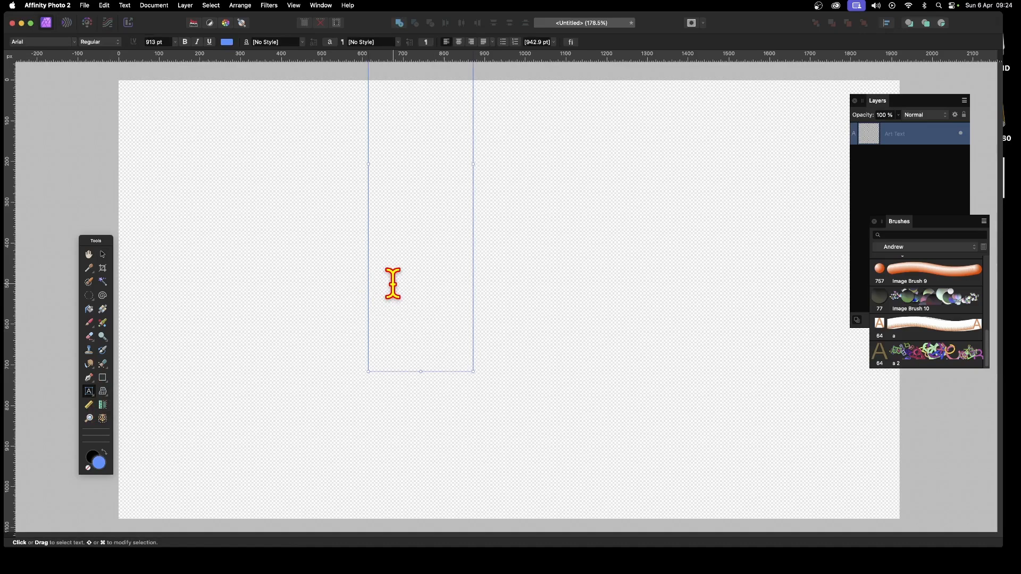
Step: Type the letter A as artistic text and reposition it lower on the canvas
{"action": "type", "text": "A"}
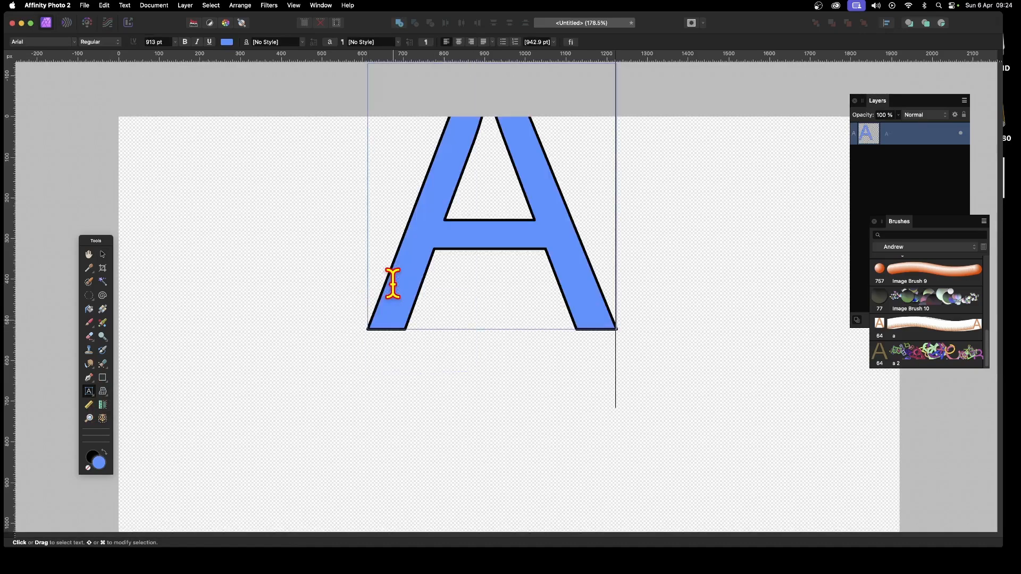
{"action": "key", "text": "Escape"}
{"action": "left_click", "coordinate": [103, 255]}
{"action": "left_click_drag", "start_coordinate": [556, 250], "coordinate": [532, 340]}
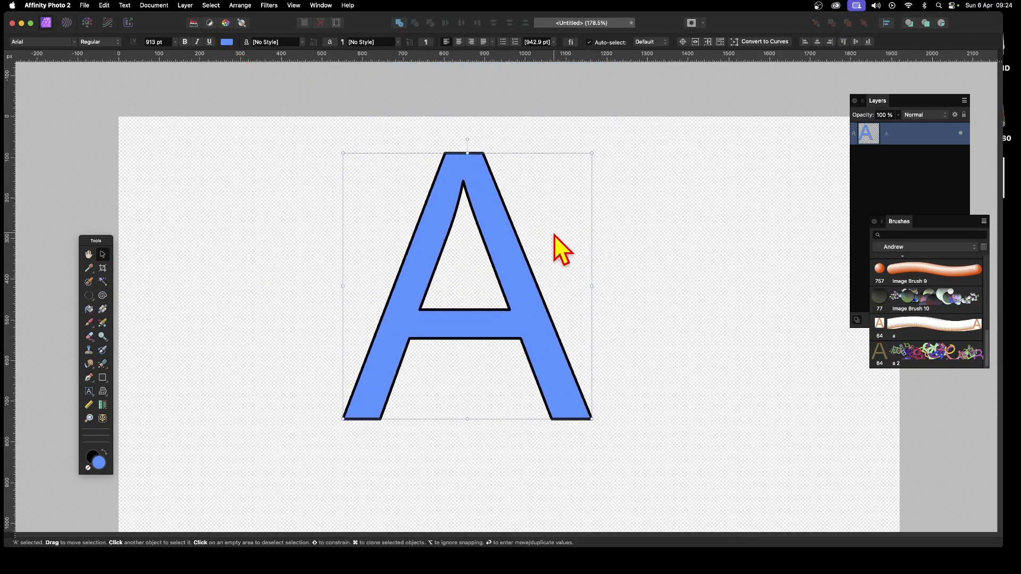
Step: Reduce the letter's stroke width to 5.5 pt
{"action": "left_click", "coordinate": [104, 379]}
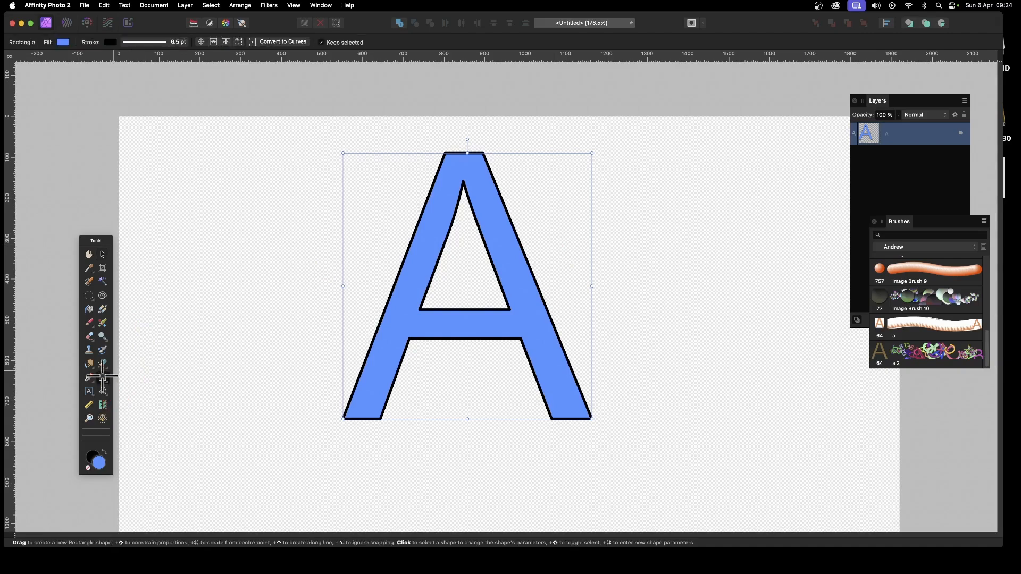
{"action": "left_click", "coordinate": [158, 42]}
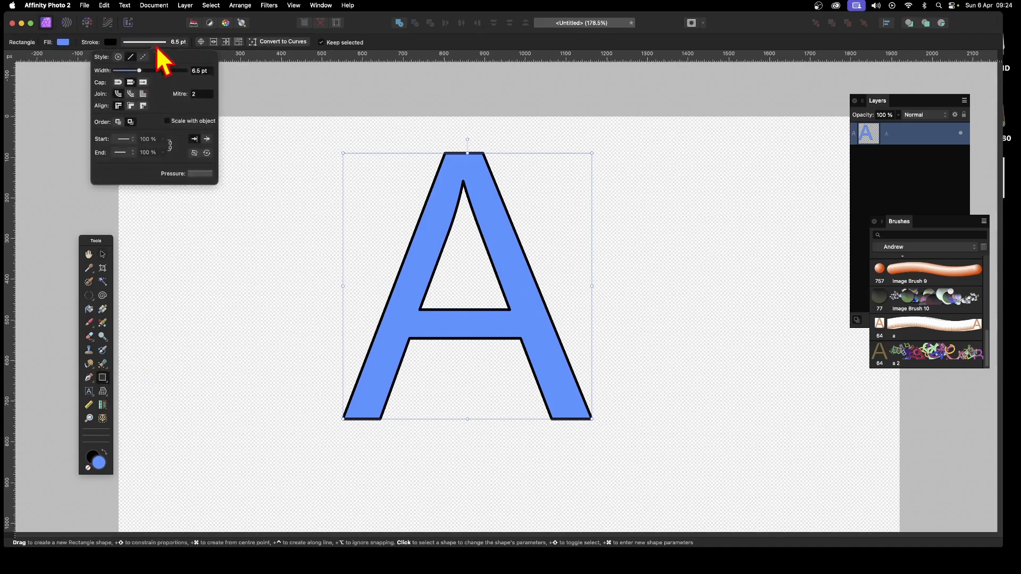
{"action": "mouse_move", "coordinate": [140, 70]}
{"action": "left_mouse_down"}
{"action": "mouse_move", "coordinate": [126, 77]}
{"action": "mouse_move", "coordinate": [139, 78]}
{"action": "left_mouse_up"}
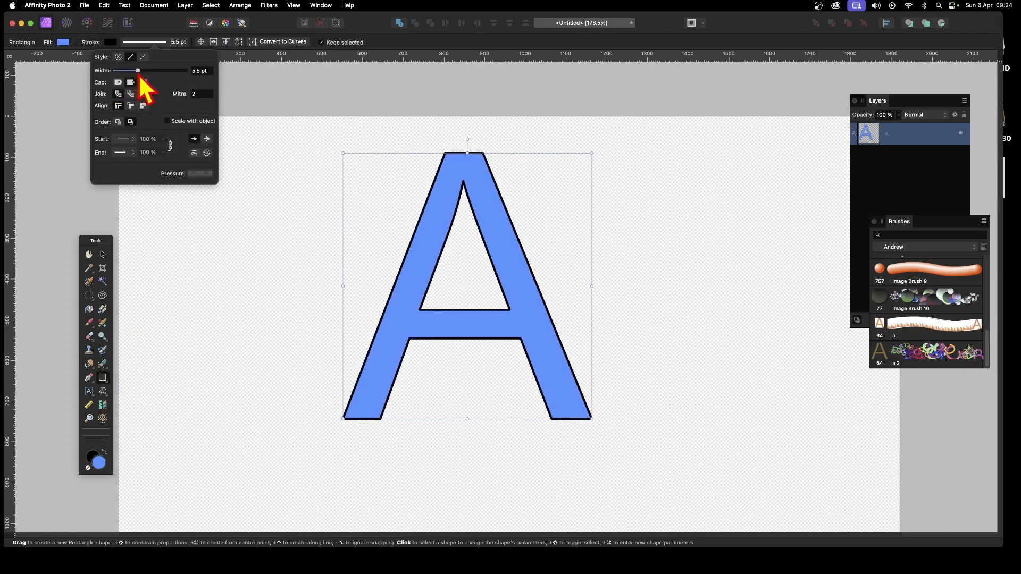
{"action": "left_click", "coordinate": [102, 255]}
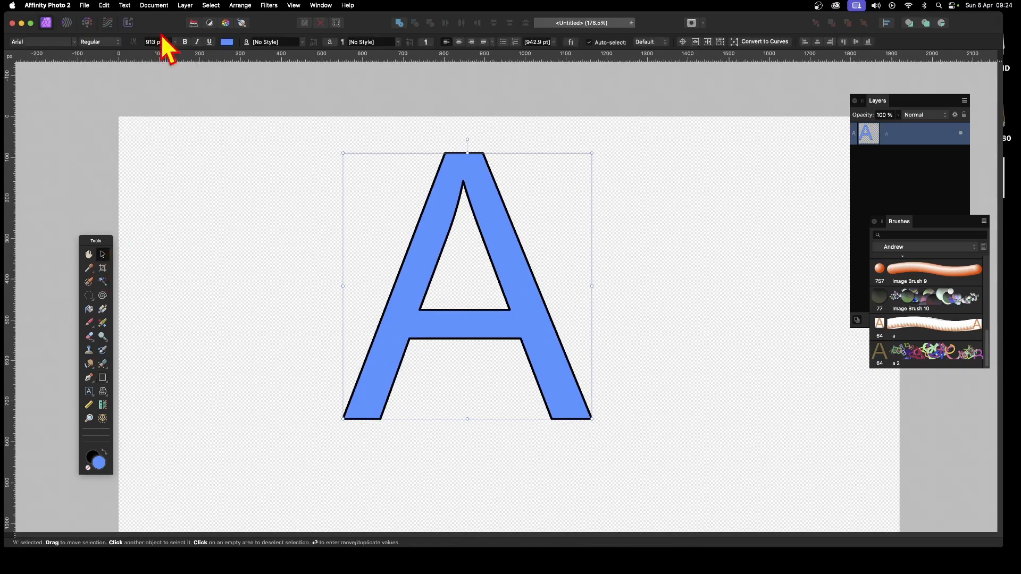
Step: Export the selected letter as a PNG named a.png using the Selection Area, replacing the existing file
{"action": "left_click", "coordinate": [85, 6]}
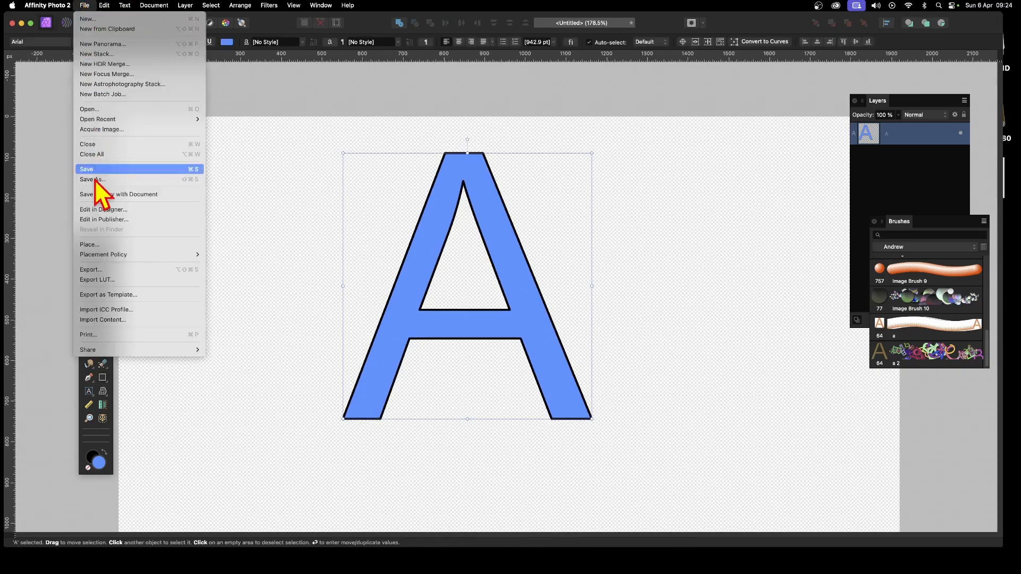
{"action": "left_click", "coordinate": [95, 269]}
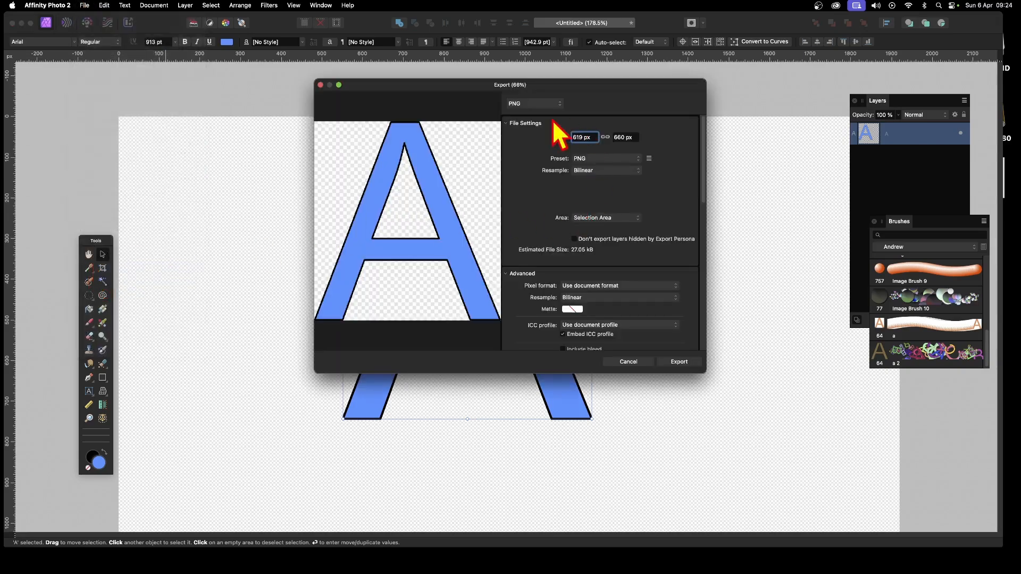
{"action": "left_click", "coordinate": [593, 220]}
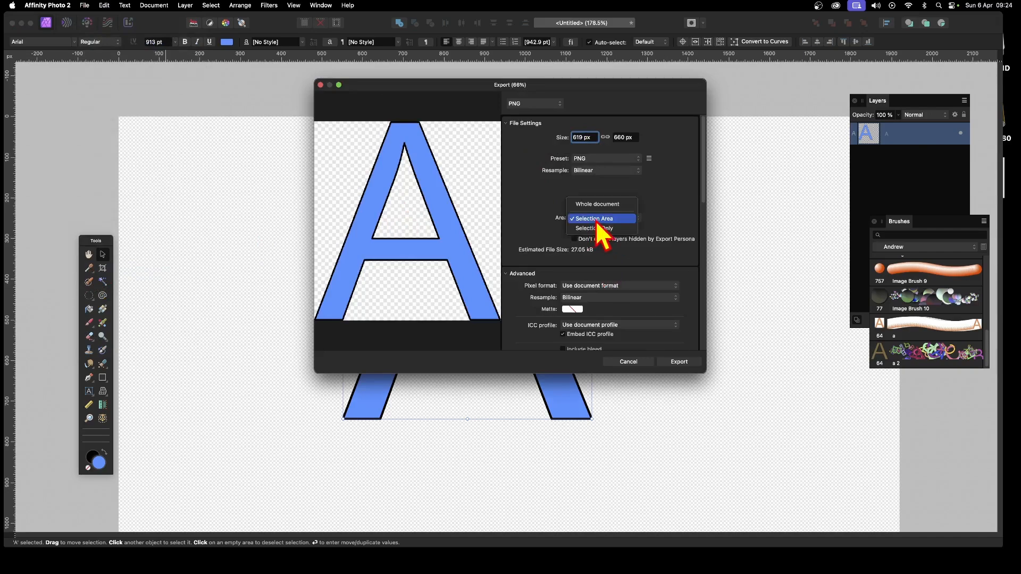
{"action": "left_click", "coordinate": [596, 220]}
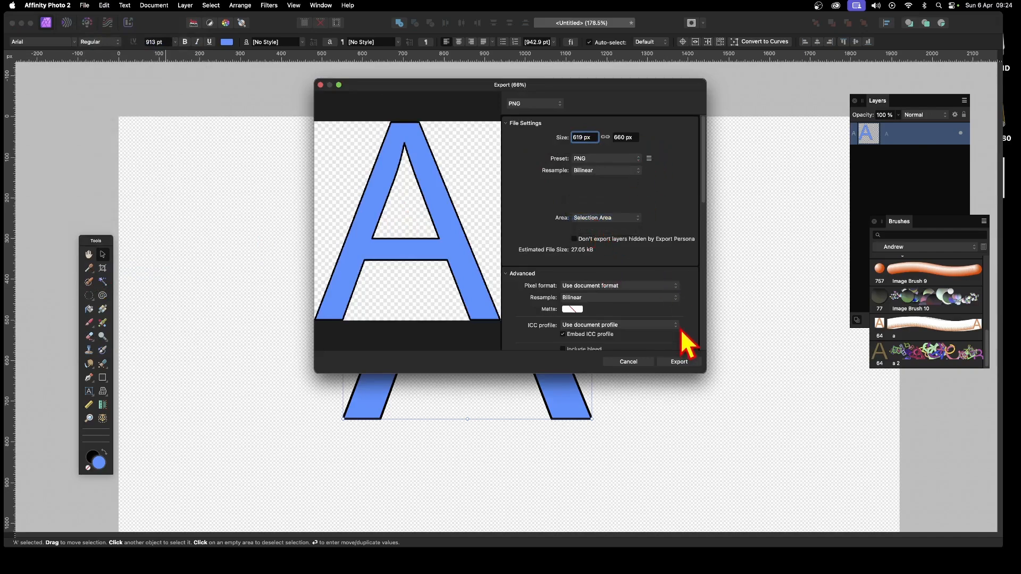
{"action": "left_click", "coordinate": [681, 363]}
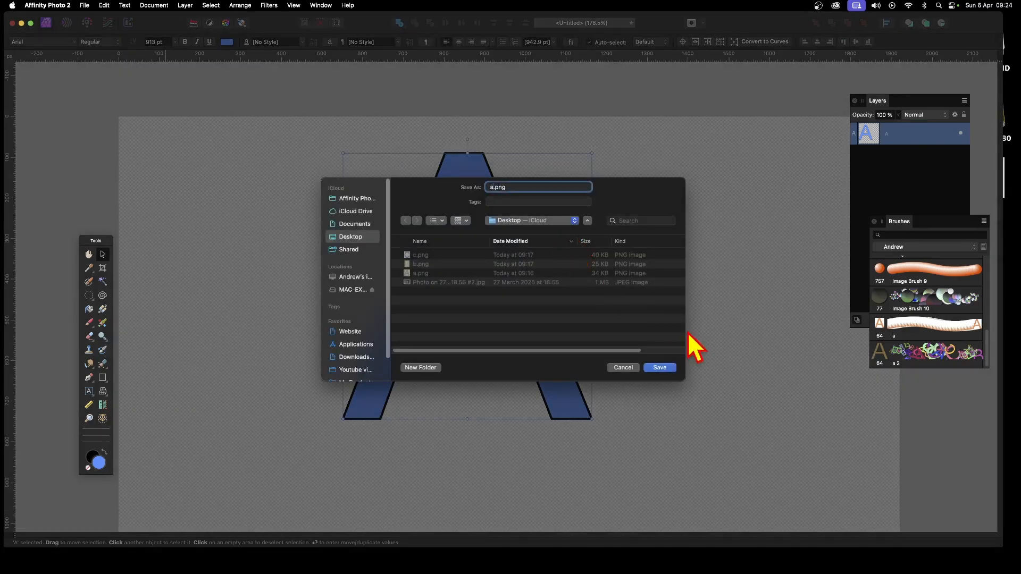
{"action": "left_click", "coordinate": [667, 369]}
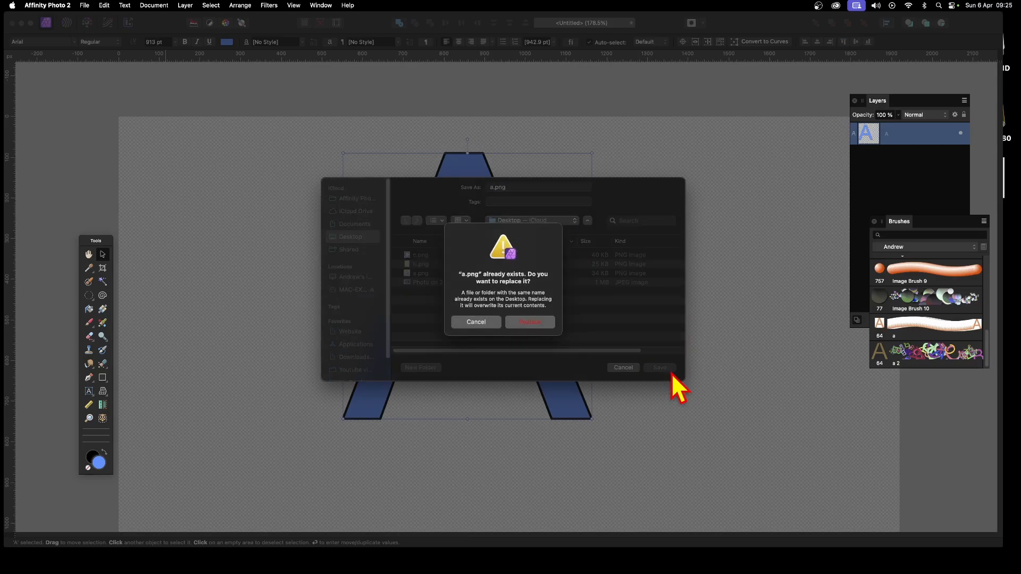
{"action": "left_click", "coordinate": [533, 324]}
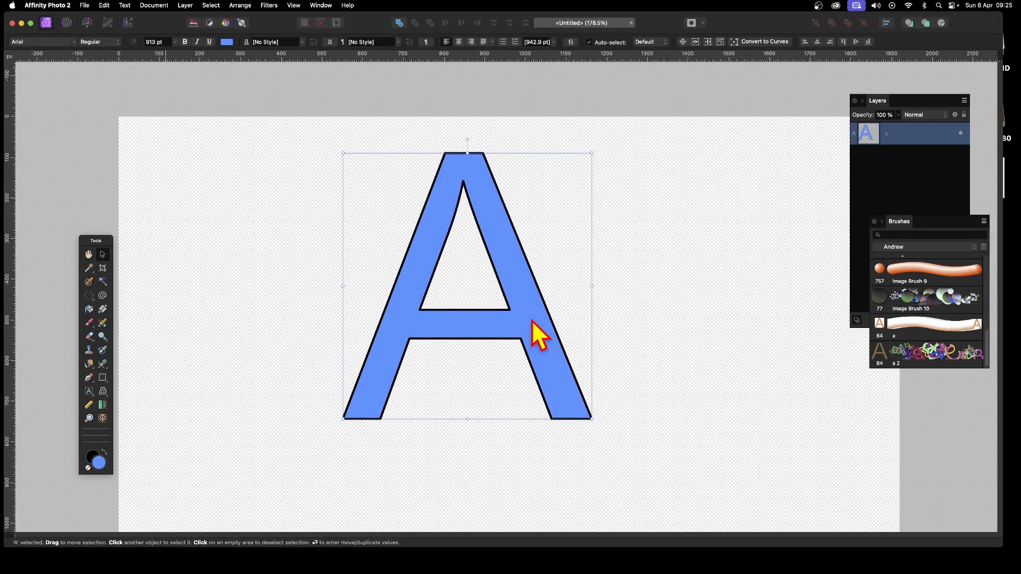
Step: Create a new Android 1080p document of 1920 x 1080 px
{"action": "left_click", "coordinate": [85, 5]}
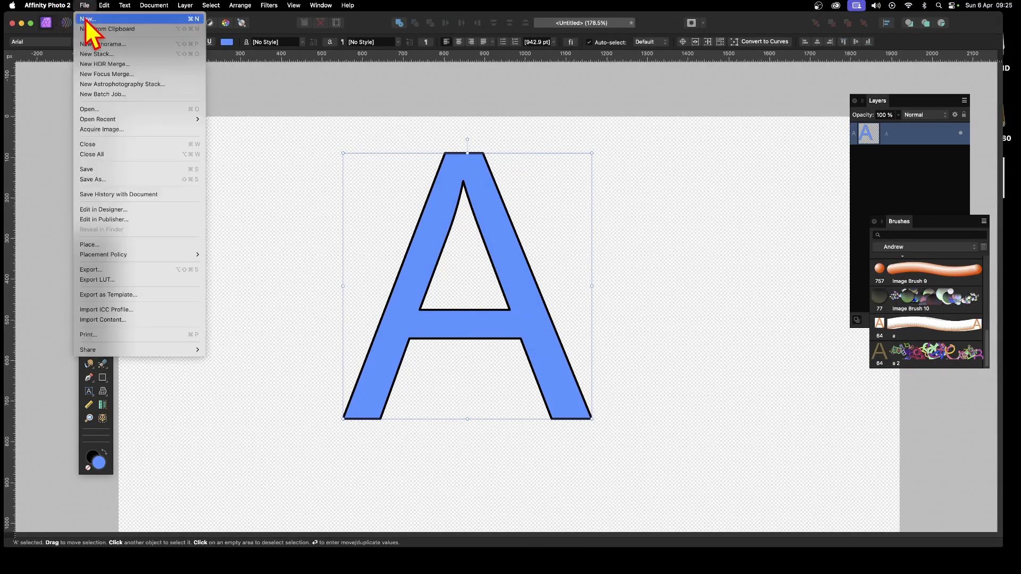
{"action": "left_click", "coordinate": [88, 19]}
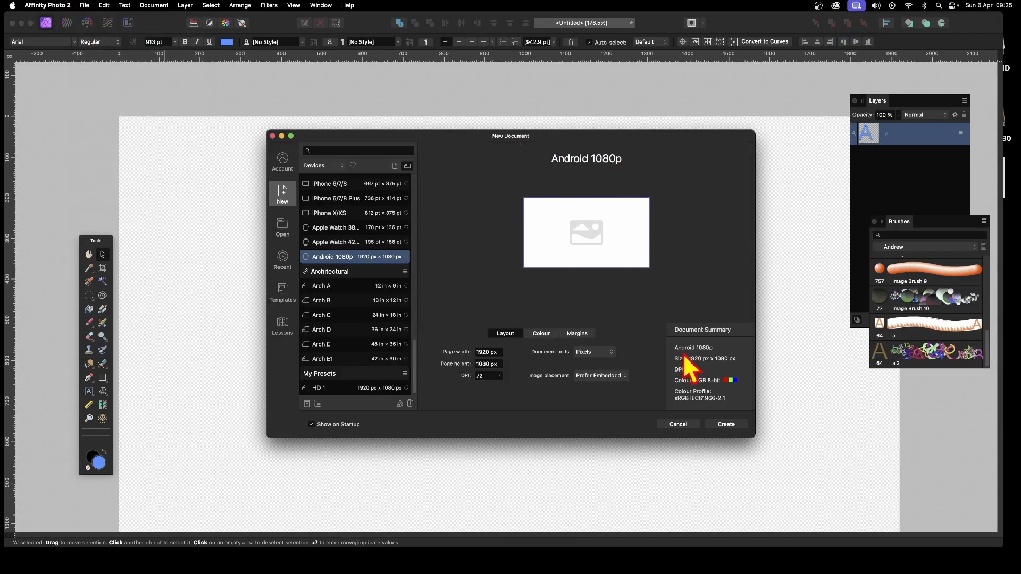
{"action": "left_click", "coordinate": [736, 428]}
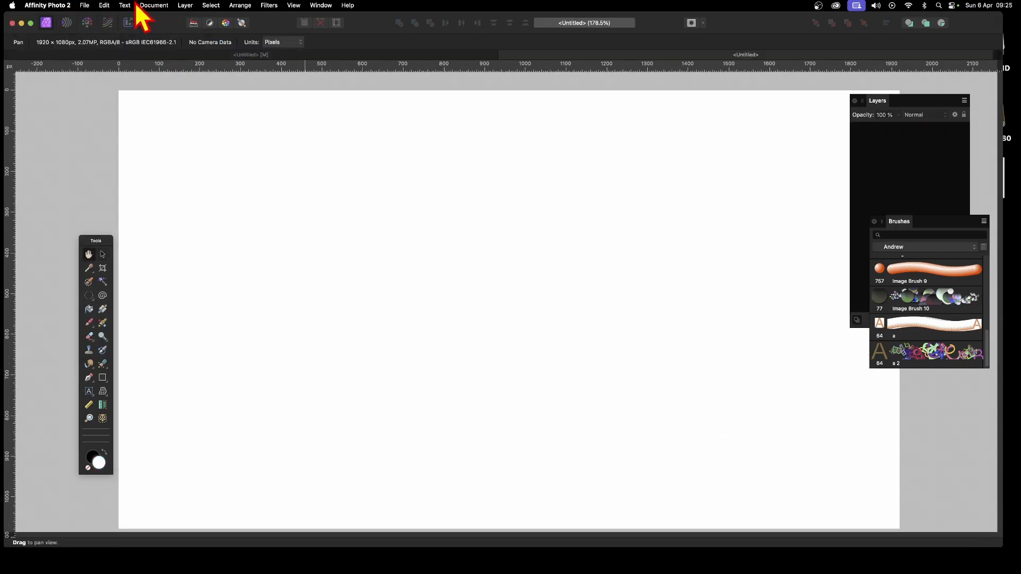
Step: Give the new document a transparent background
{"action": "left_click", "coordinate": [181, 7]}
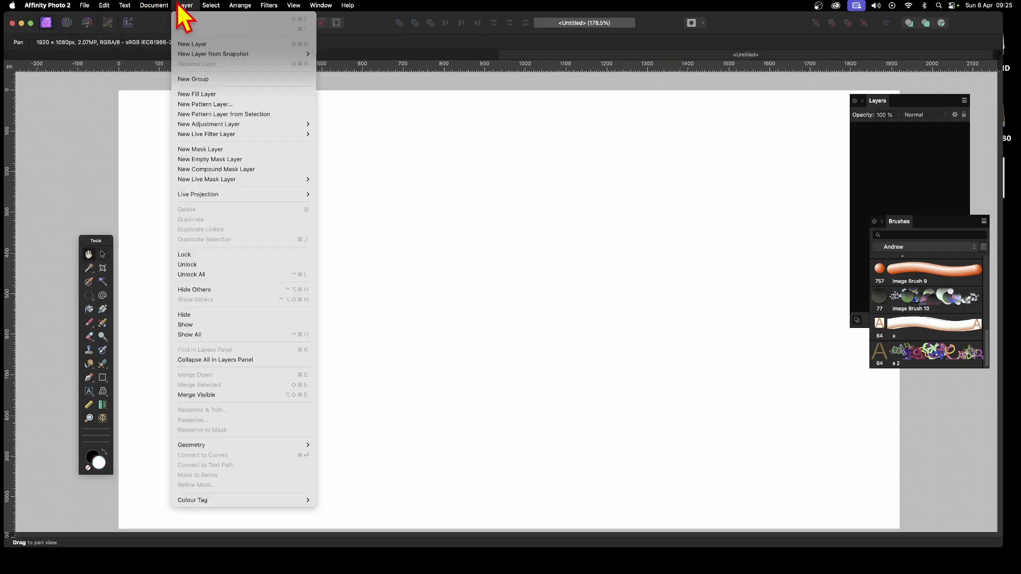
{"action": "mouse_move", "coordinate": [157, 7]}
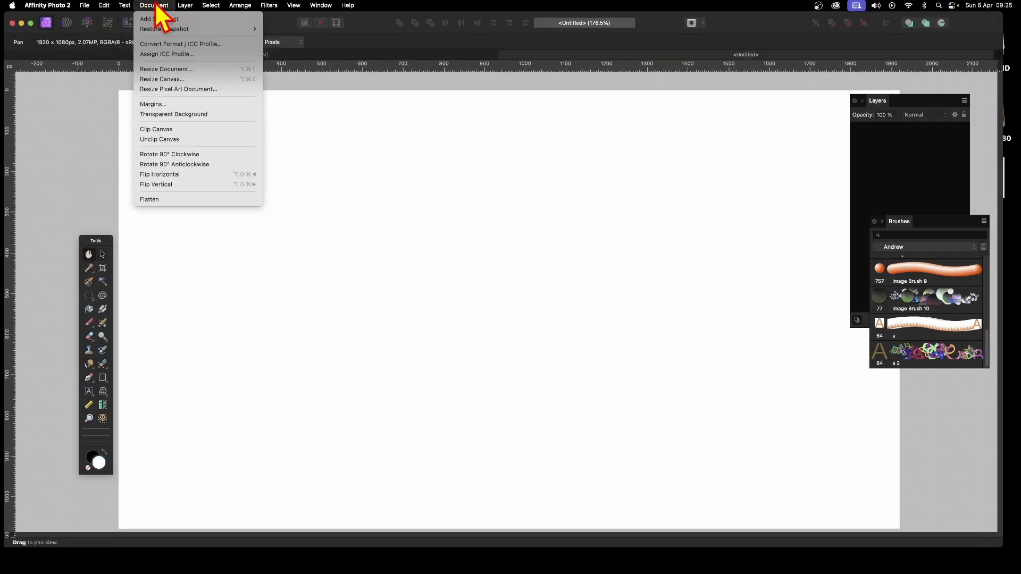
{"action": "left_click", "coordinate": [168, 114]}
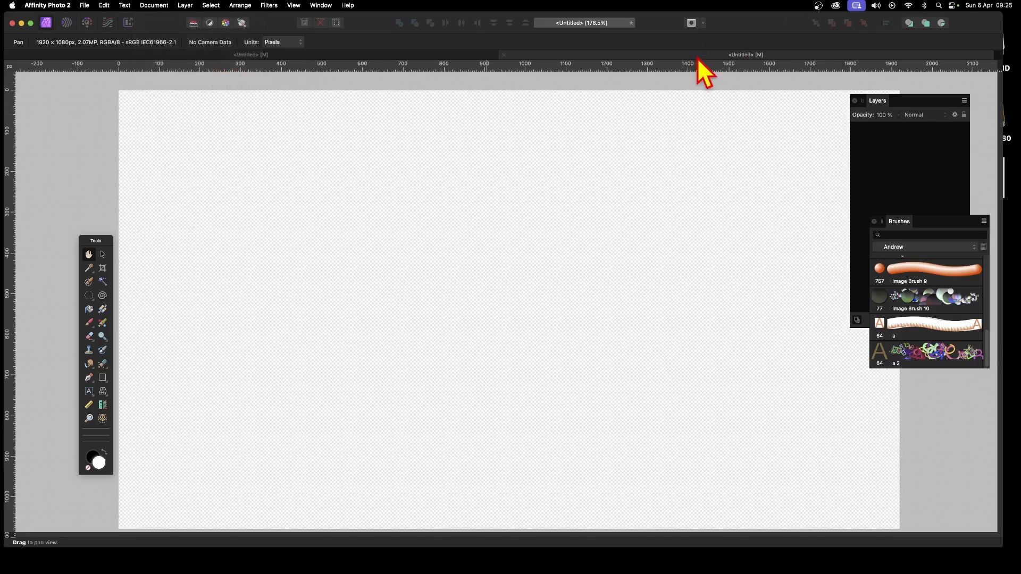
Step: Return to the document with the A and replace the letter with B using the Artistic Text tool
{"action": "left_click", "coordinate": [406, 56]}
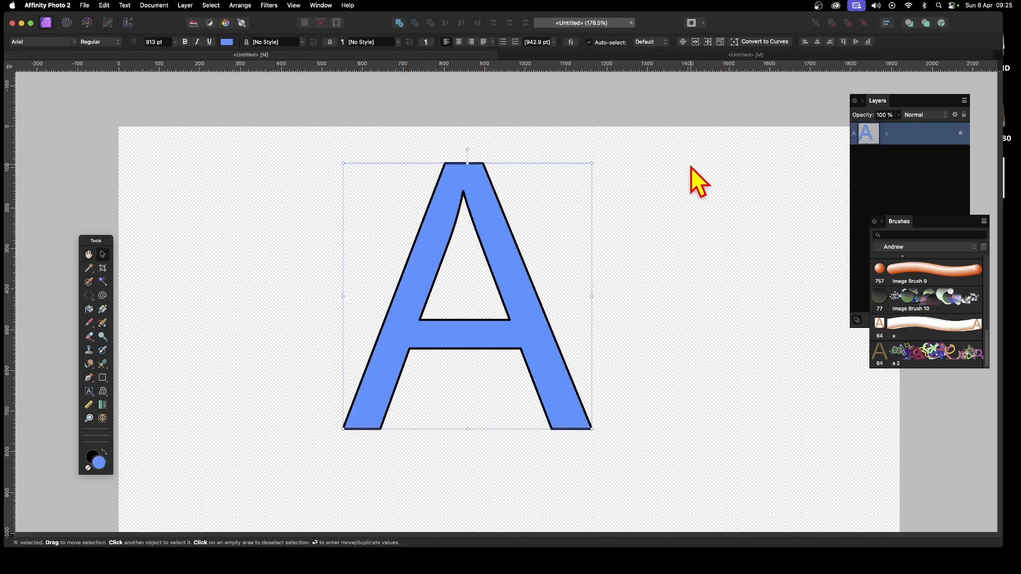
{"action": "left_click", "coordinate": [90, 393]}
{"action": "mouse_move", "coordinate": [553, 333]}
{"action": "left_mouse_down"}
{"action": "mouse_move", "coordinate": [379, 325]}
{"action": "mouse_move", "coordinate": [366, 305]}
{"action": "left_mouse_up"}
{"action": "type", "text": "B"}
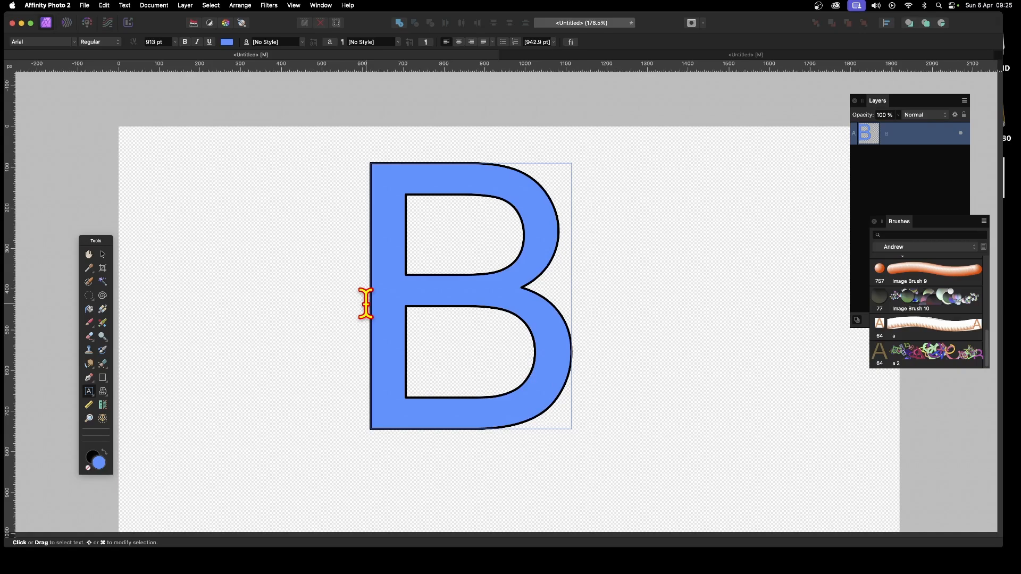
Step: Set the B's fill colour to pink with R 255, G 13, B 126
{"action": "key", "text": "Escape"}
{"action": "left_click_drag", "start_coordinate": [574, 359], "coordinate": [378, 308]}
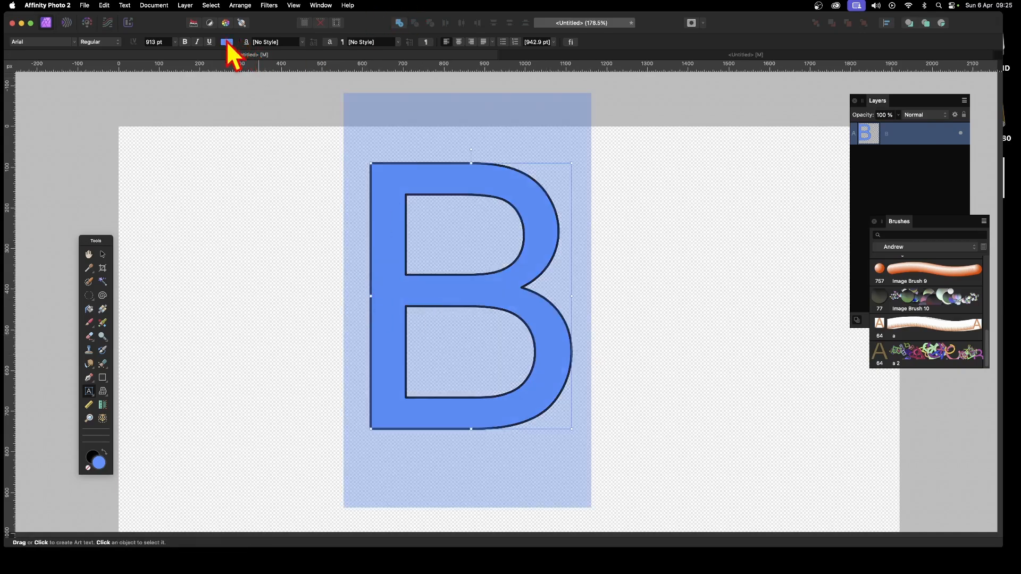
{"action": "left_click", "coordinate": [227, 42]}
{"action": "left_click", "coordinate": [335, 135]}
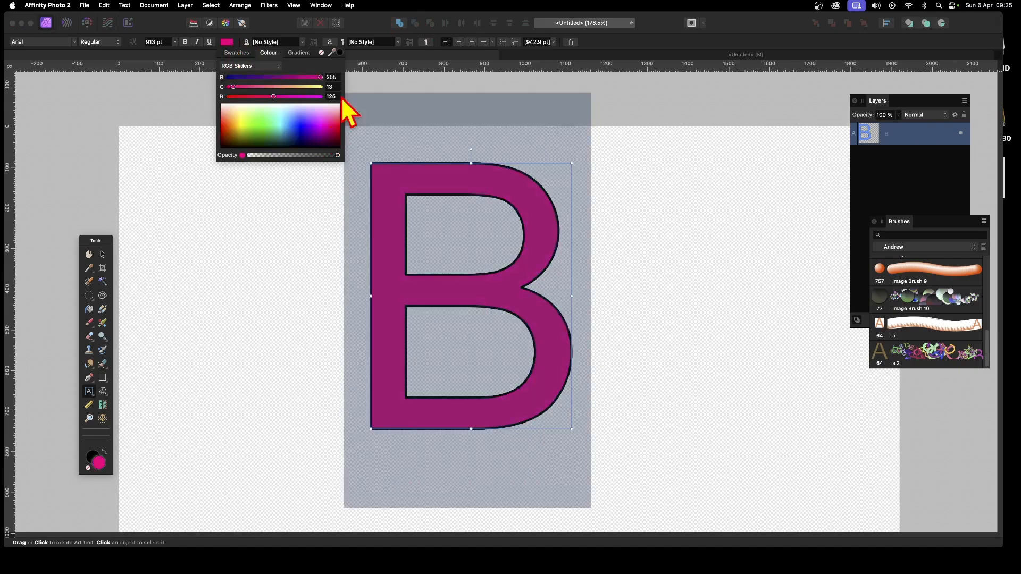
{"action": "left_click", "coordinate": [102, 254]}
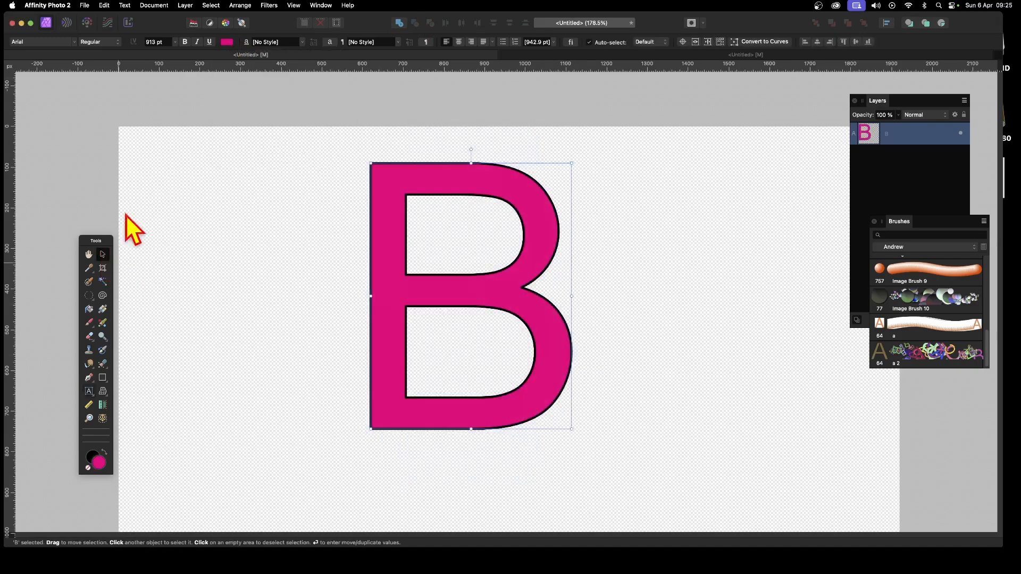
Step: Move the Layers panel onto the middle of the workspace
{"action": "left_click", "coordinate": [85, 5]}
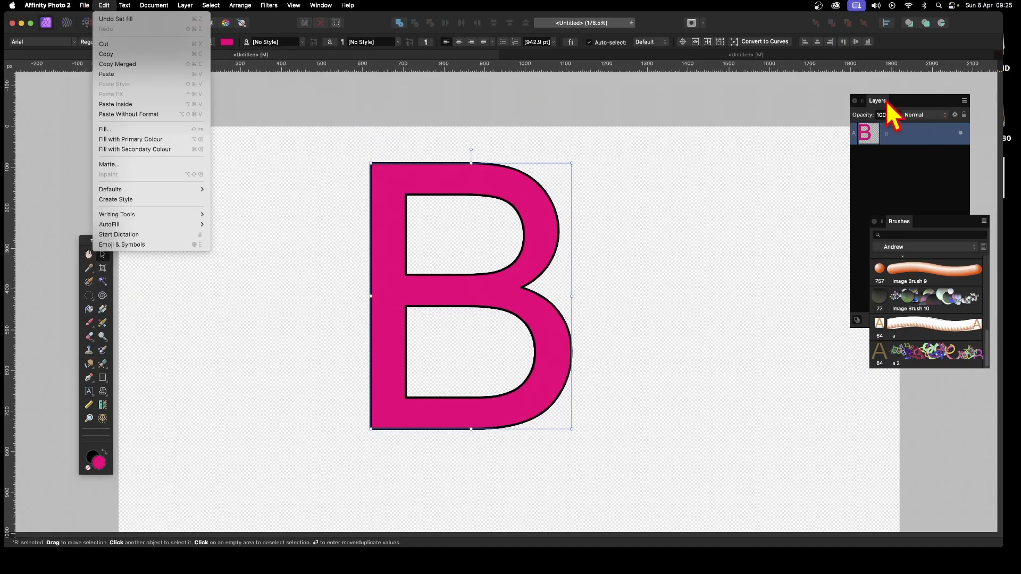
{"action": "left_click", "coordinate": [883, 96]}
{"action": "left_click_drag", "start_coordinate": [880, 106], "coordinate": [669, 102]}
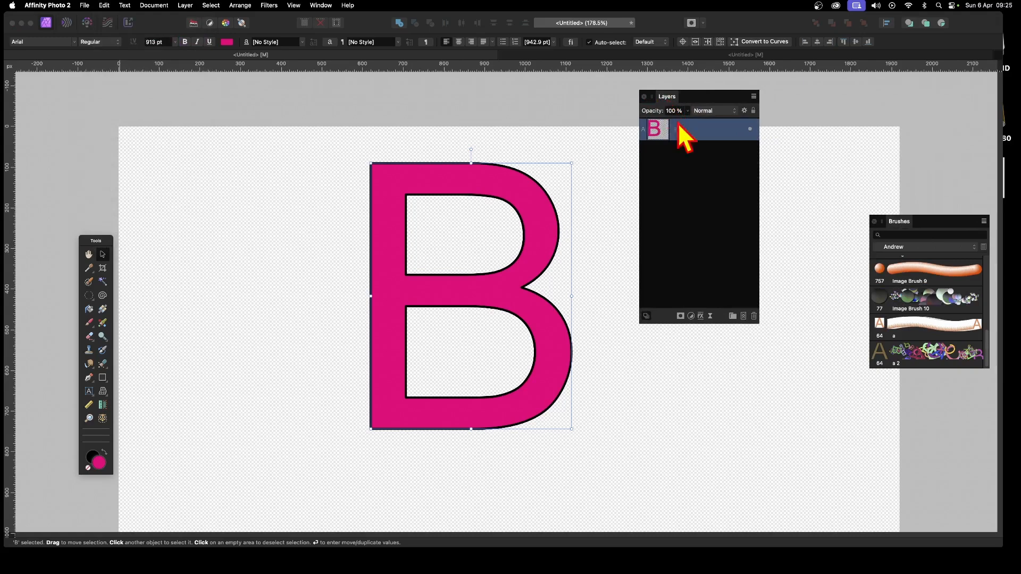
Step: Open the Layer Effects dialog for the B layer and close it
{"action": "left_click", "coordinate": [702, 319]}
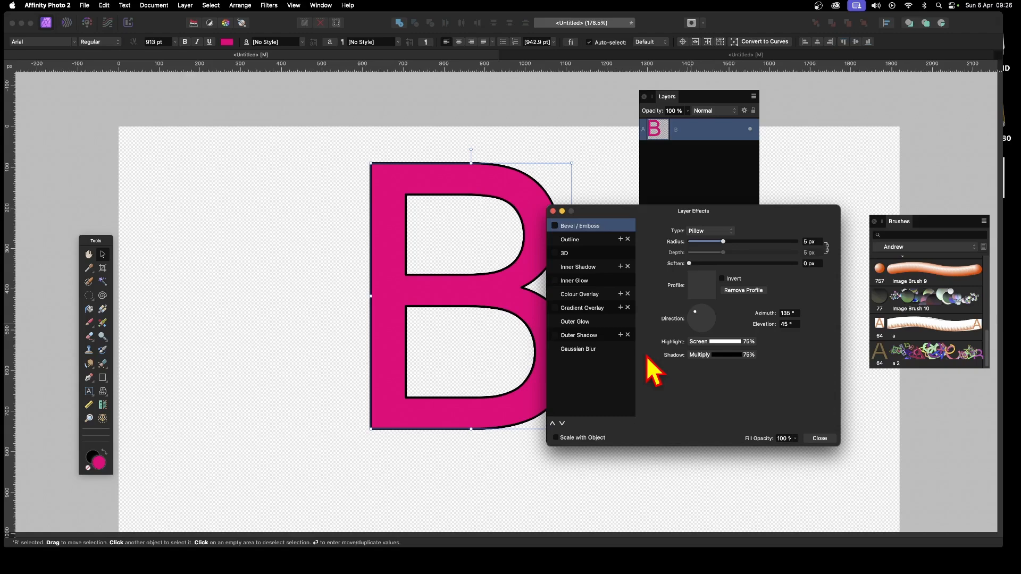
{"action": "left_click", "coordinate": [820, 438]}
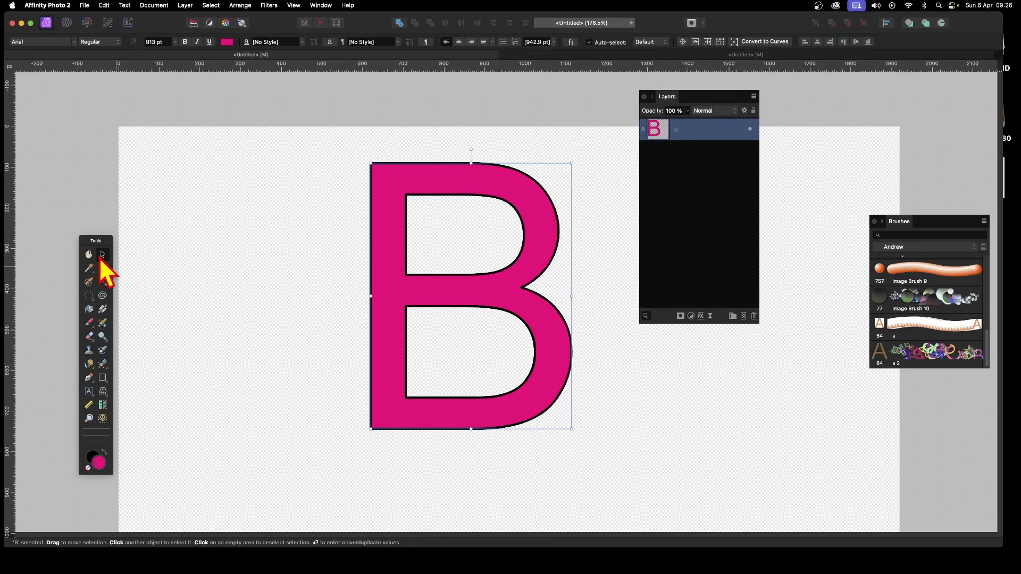
Step: Delete the B text layer
{"action": "key", "text": "Delete"}
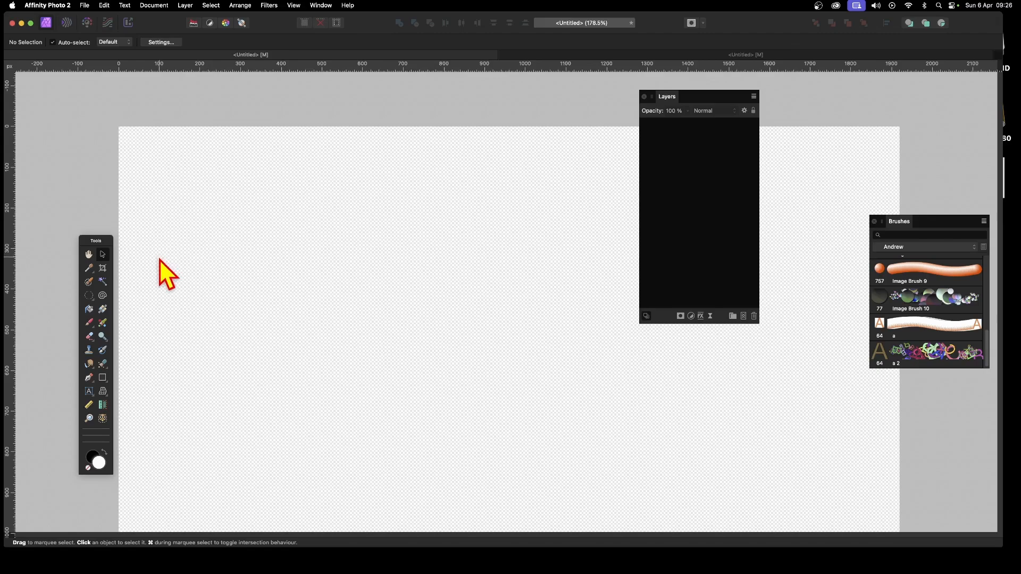
Step: Move the Brushes panel next to the Layers panel
{"action": "mouse_move", "coordinate": [904, 223]}
{"action": "left_mouse_down"}
{"action": "mouse_move", "coordinate": [449, 192]}
{"action": "mouse_move", "coordinate": [493, 166]}
{"action": "left_mouse_up"}
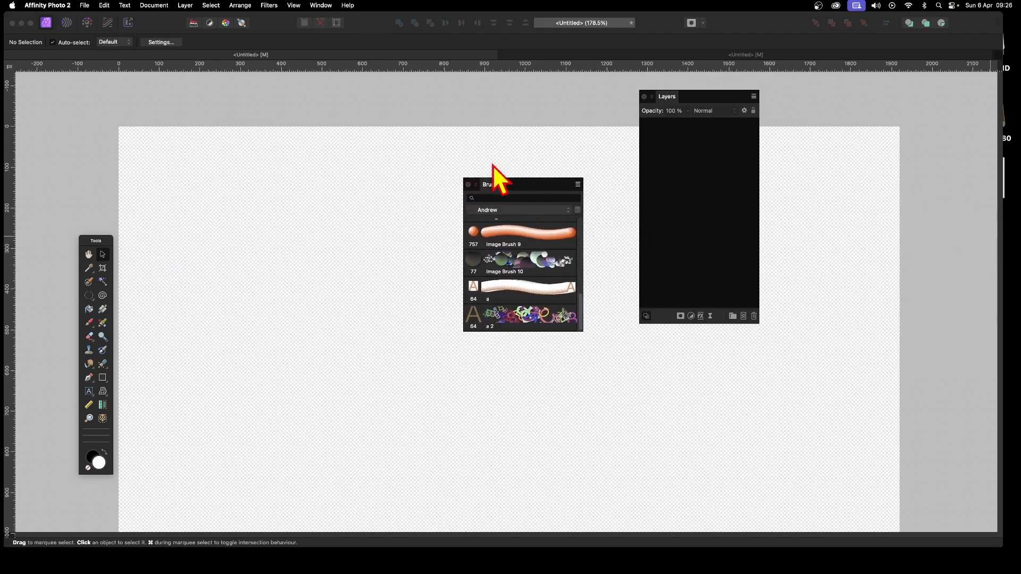
{"action": "left_click", "coordinate": [319, 6]}
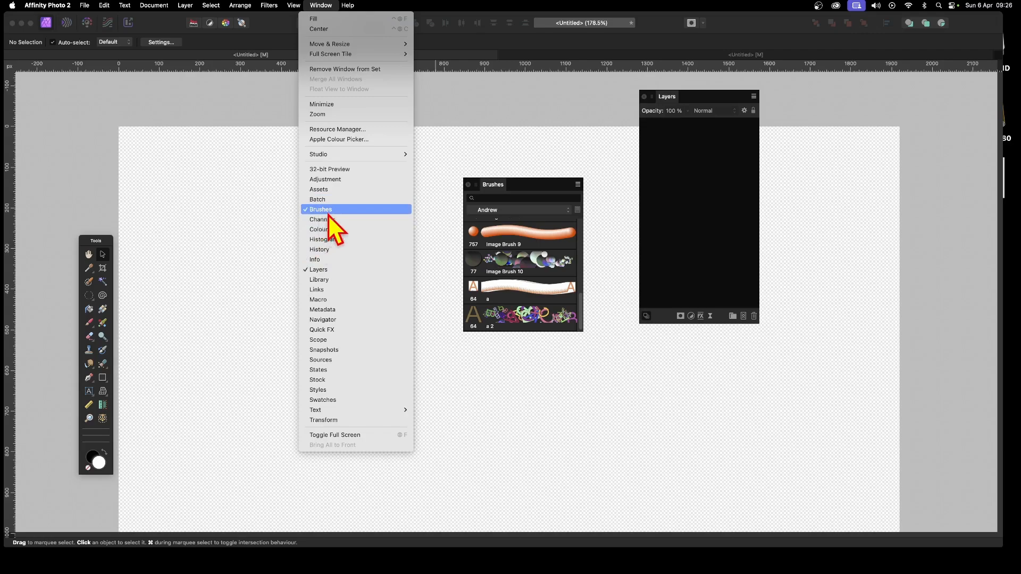
{"action": "left_click", "coordinate": [503, 186]}
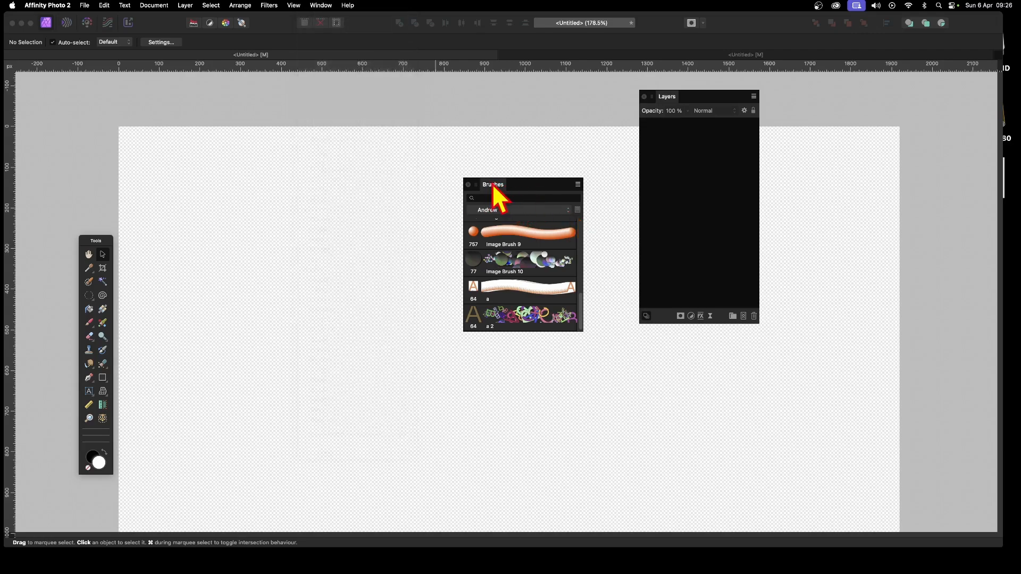
{"action": "mouse_move", "coordinate": [493, 184]}
{"action": "left_mouse_down"}
{"action": "mouse_move", "coordinate": [573, 186]}
{"action": "mouse_move", "coordinate": [549, 180]}
{"action": "left_mouse_up"}
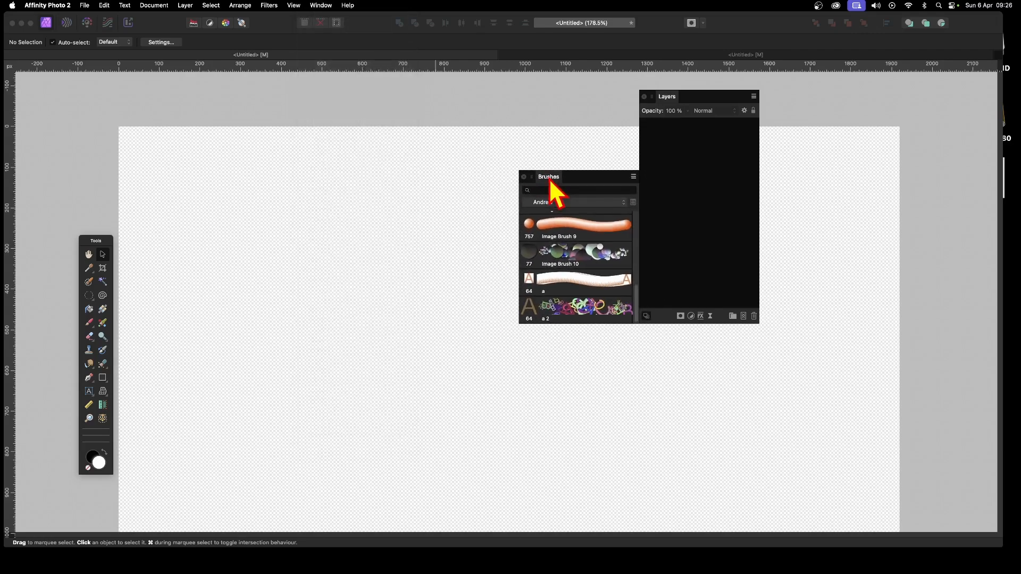
Step: Create a new image brush from the a.png file on the Desktop
{"action": "left_click", "coordinate": [634, 177]}
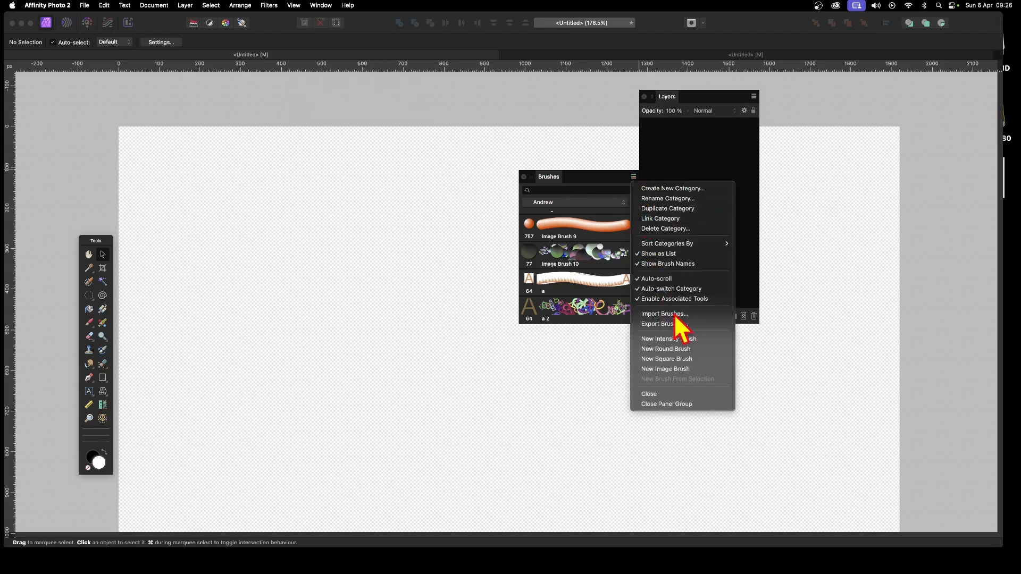
{"action": "left_click", "coordinate": [687, 368]}
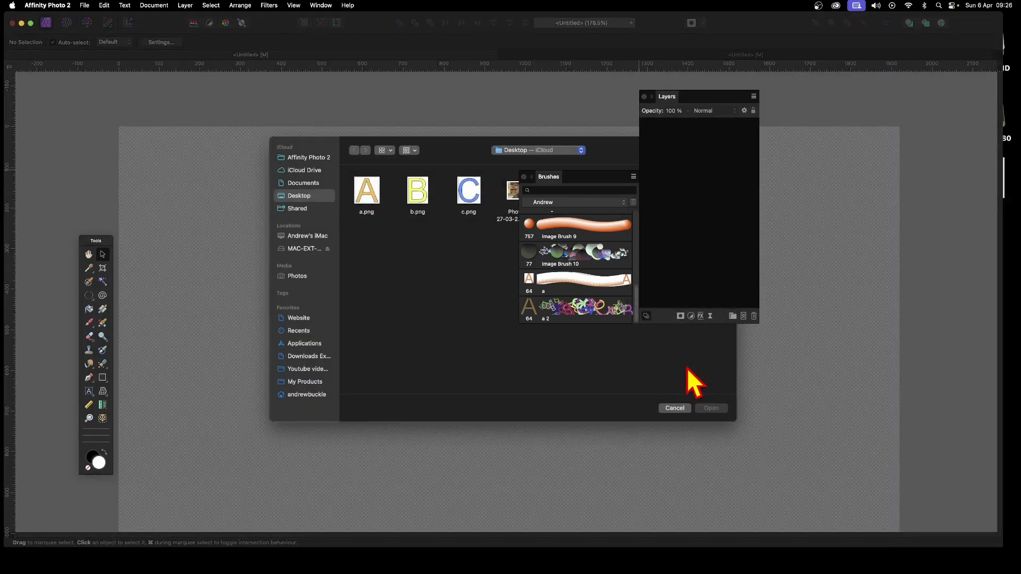
{"action": "left_click", "coordinate": [366, 197]}
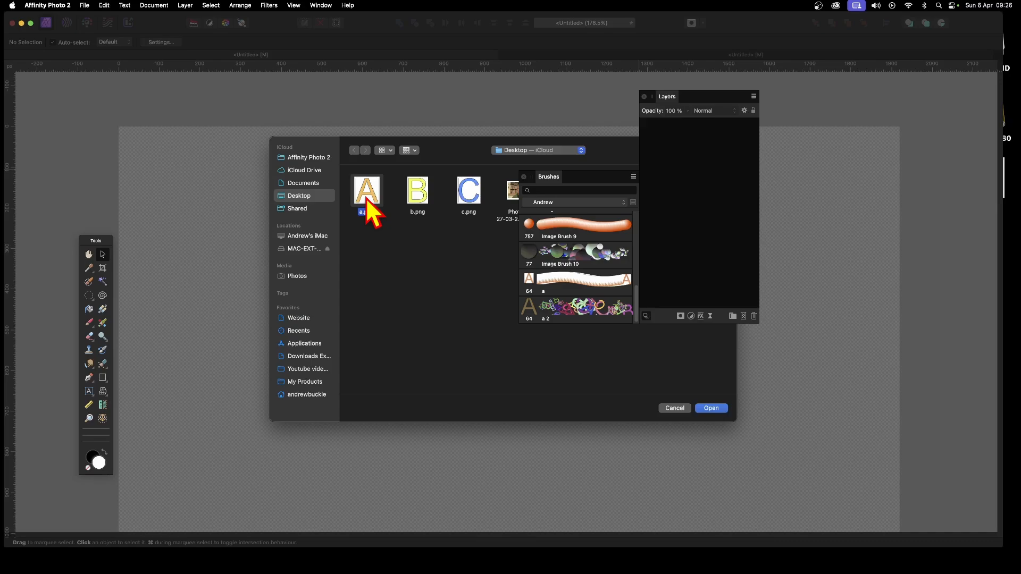
{"action": "left_click", "coordinate": [711, 408]}
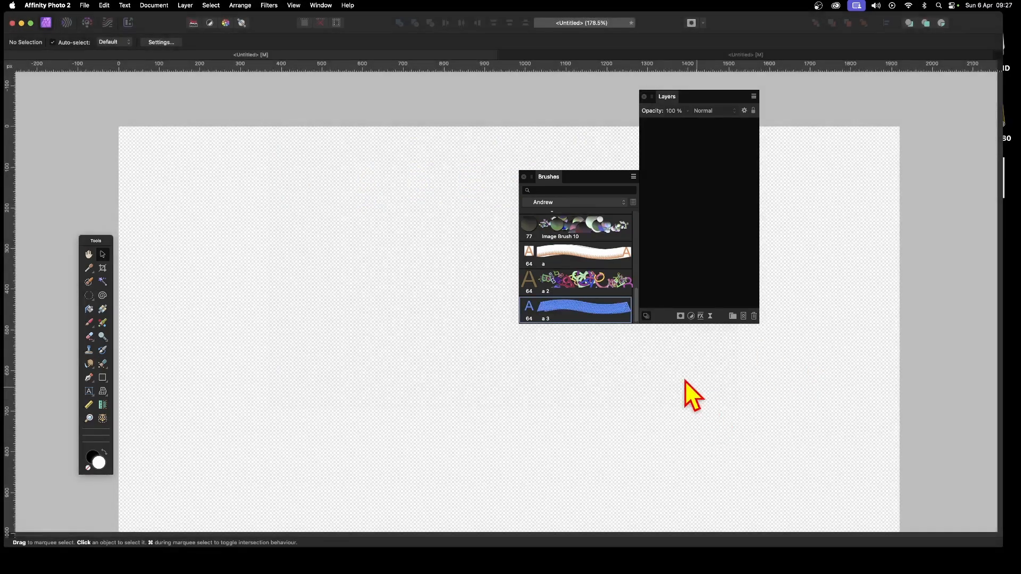
Step: Move the Brushes and Layers panels toward the right side of the workspace
{"action": "mouse_move", "coordinate": [584, 176]}
{"action": "left_mouse_down"}
{"action": "mouse_move", "coordinate": [746, 229]}
{"action": "mouse_move", "coordinate": [724, 254]}
{"action": "left_mouse_up"}
{"action": "left_click_drag", "start_coordinate": [678, 97], "coordinate": [815, 103]}
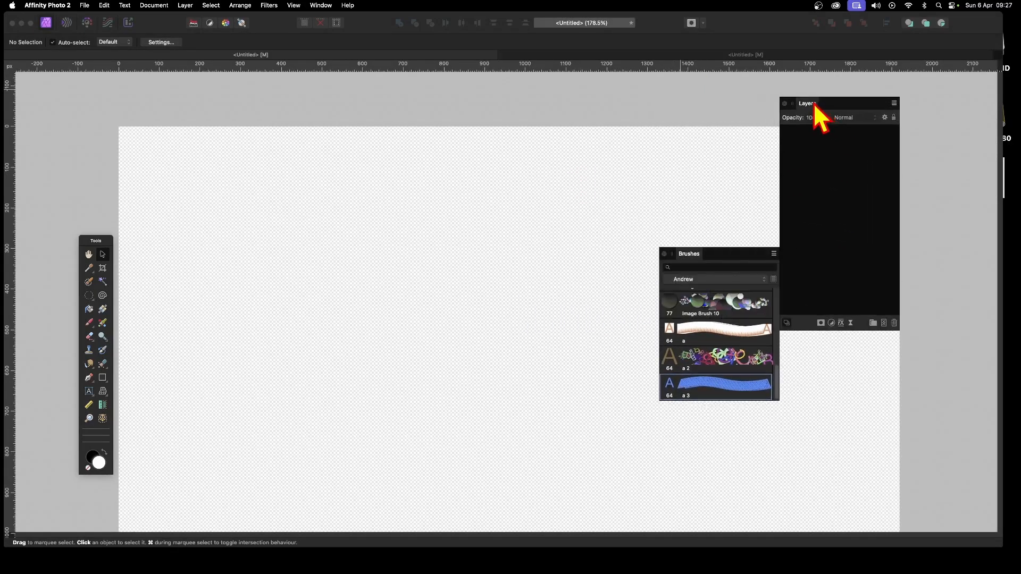
Step: Open the editor for the new a 3 brush and add b.png as a second brush nozzle
{"action": "double_click", "coordinate": [713, 390]}
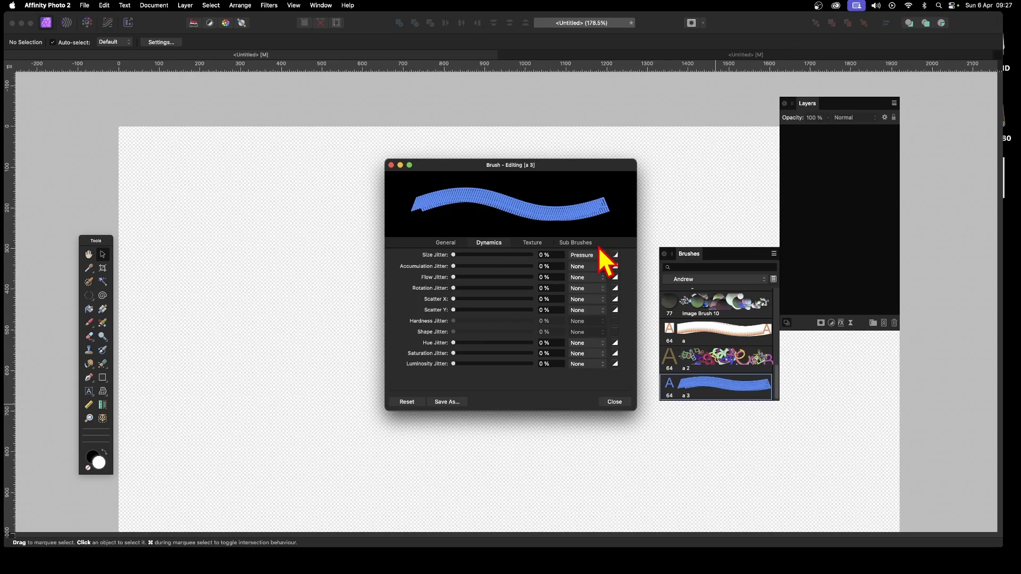
{"action": "left_click", "coordinate": [531, 242]}
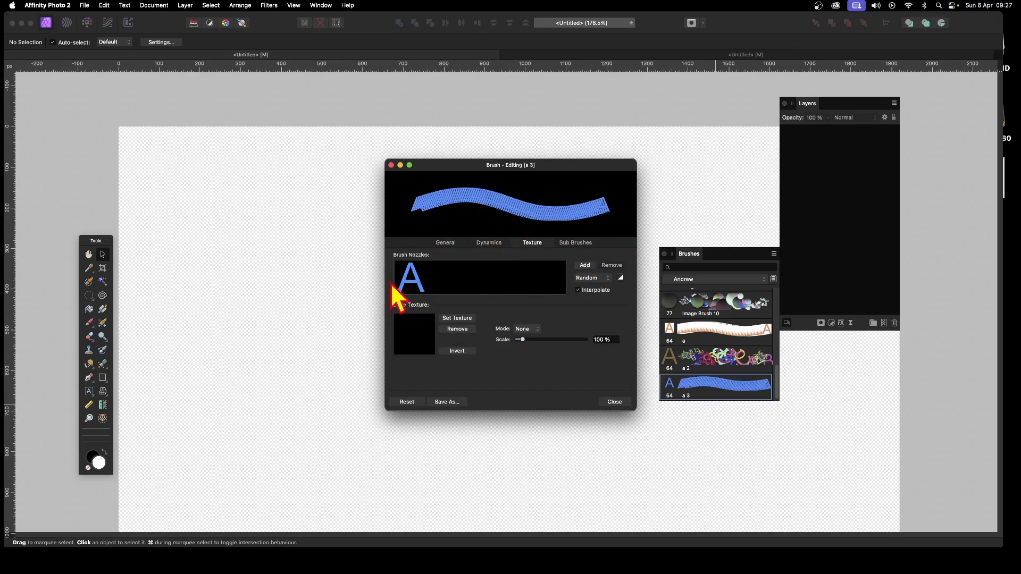
{"action": "left_click", "coordinate": [586, 265]}
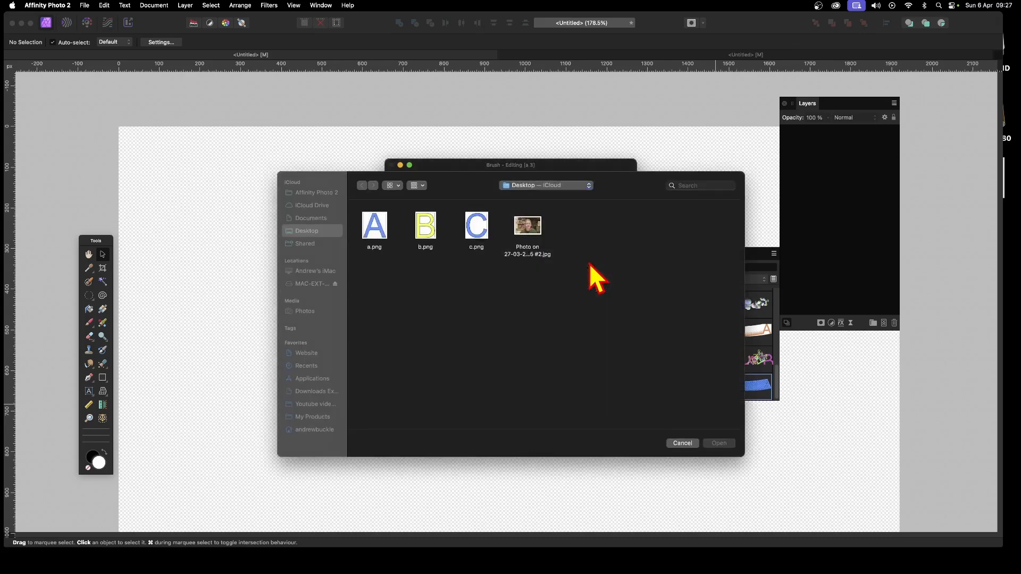
{"action": "left_click", "coordinate": [430, 234]}
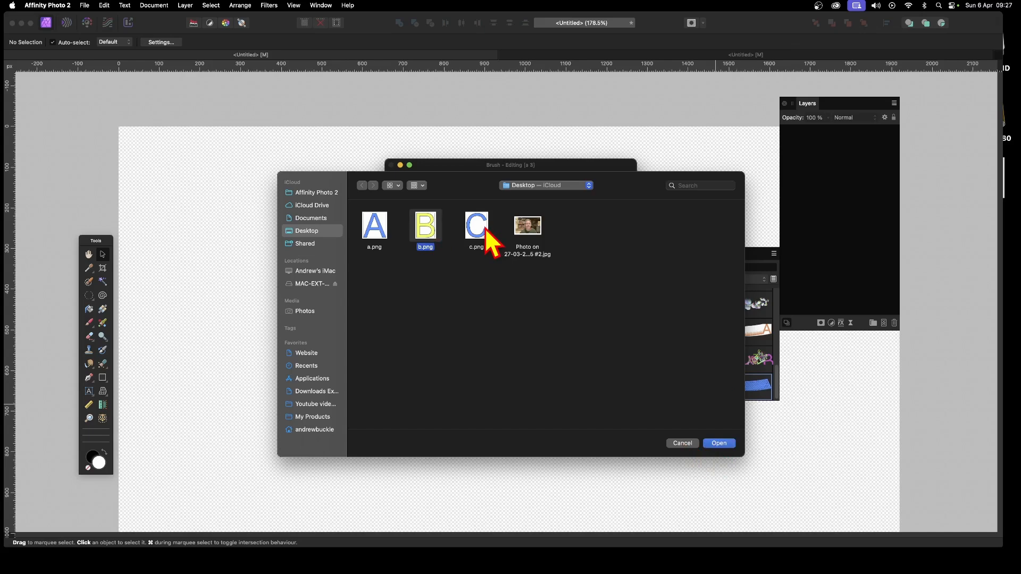
{"action": "left_click", "coordinate": [721, 444]}
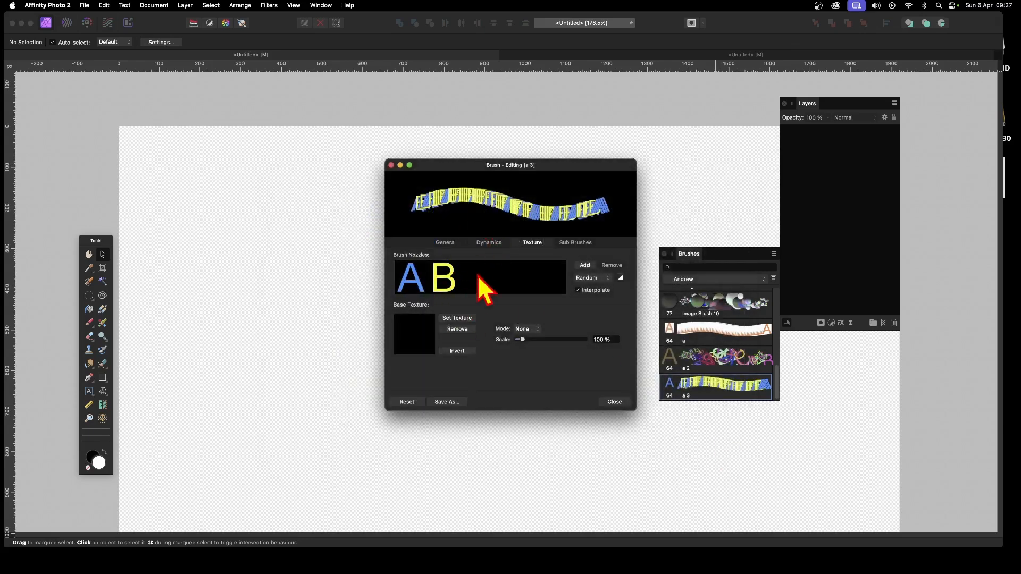
Step: Add c.png as a third brush nozzle
{"action": "left_click", "coordinate": [586, 265]}
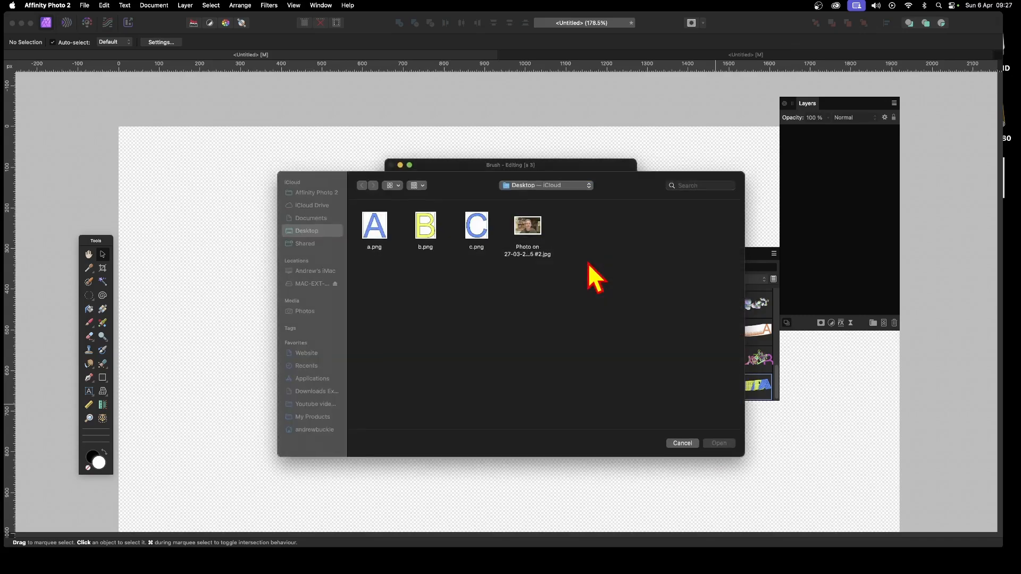
{"action": "left_click", "coordinate": [481, 229]}
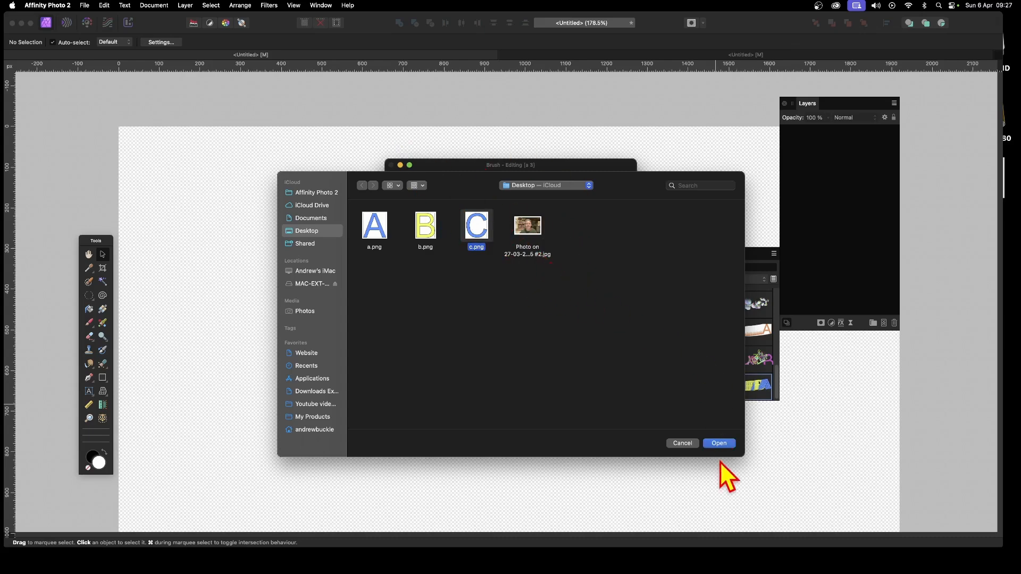
{"action": "left_click", "coordinate": [729, 446]}
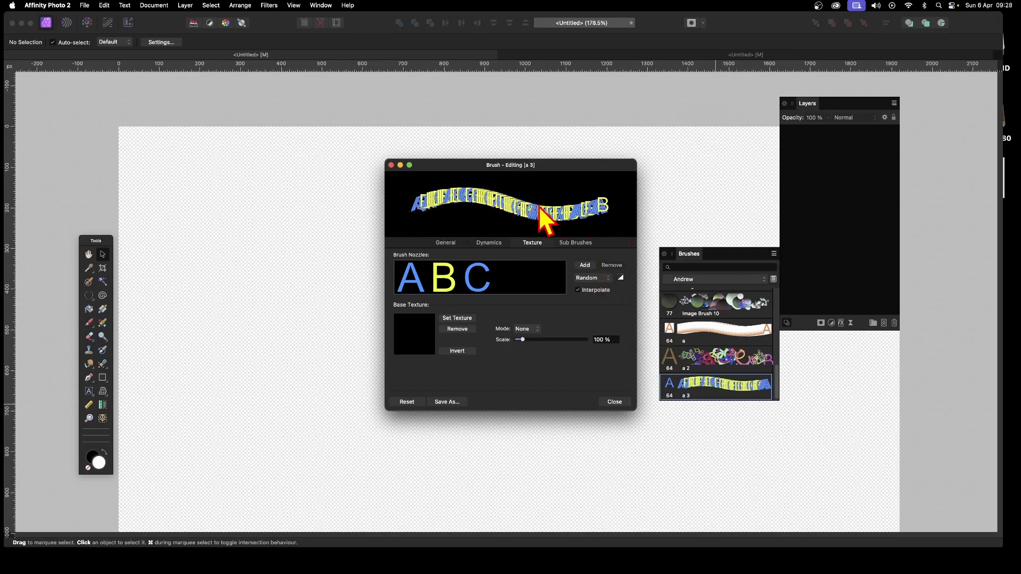
Step: Try the Cyclic and Rotation nozzle selection modes before returning to Random
{"action": "left_click", "coordinate": [601, 280]}
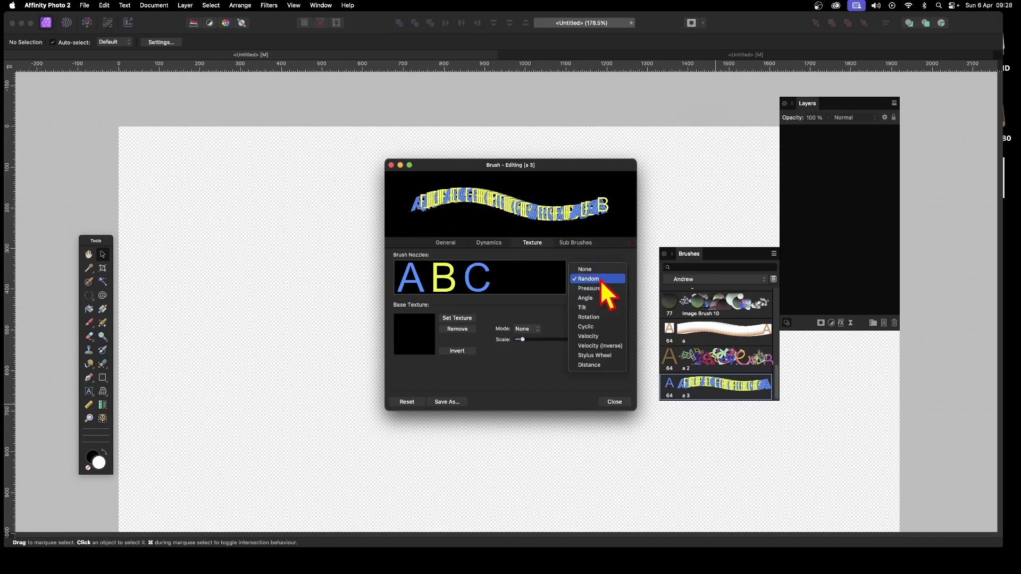
{"action": "left_click", "coordinate": [590, 327]}
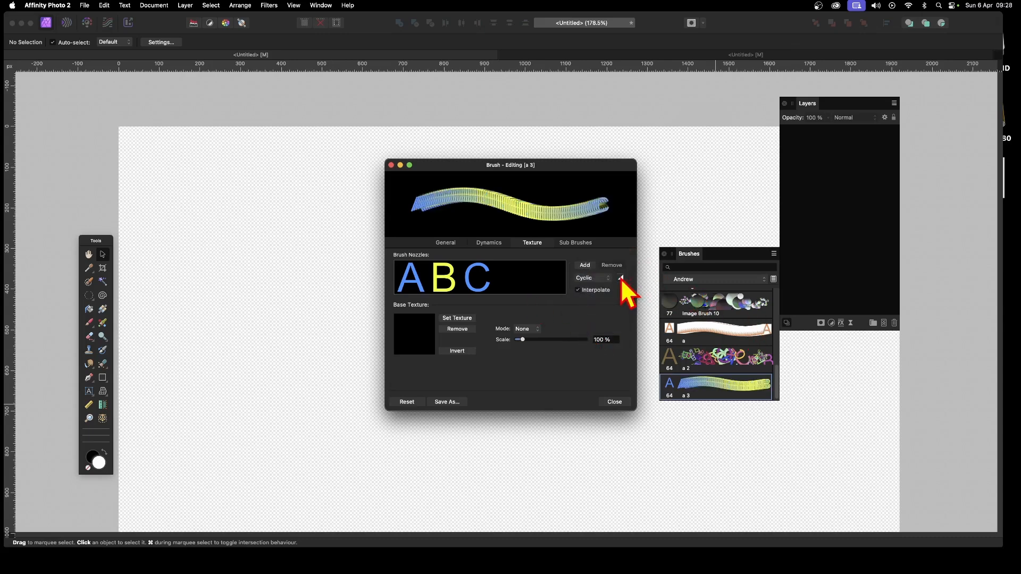
{"action": "left_click", "coordinate": [594, 280]}
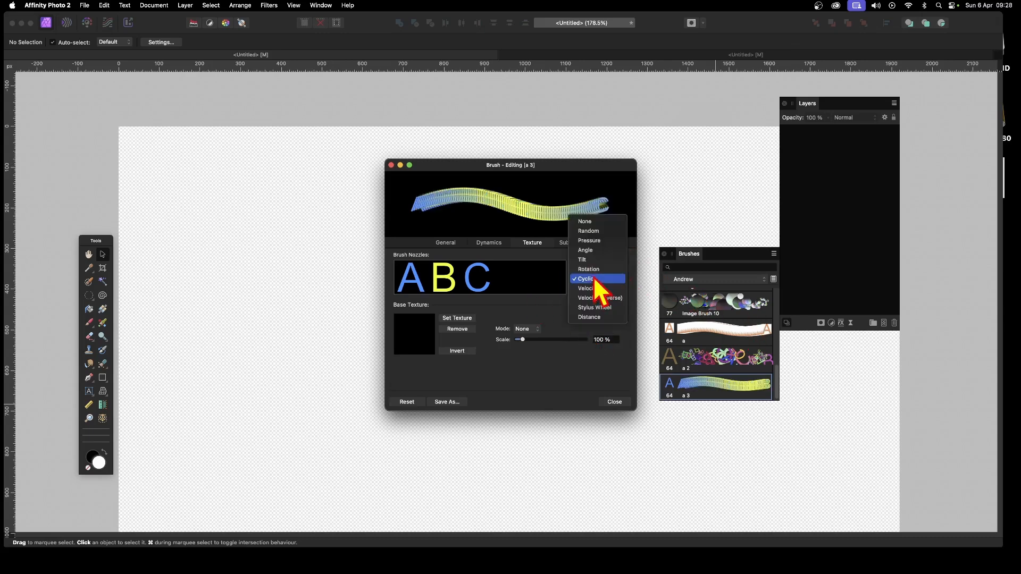
{"action": "left_click", "coordinate": [593, 270]}
{"action": "left_click", "coordinate": [594, 281]}
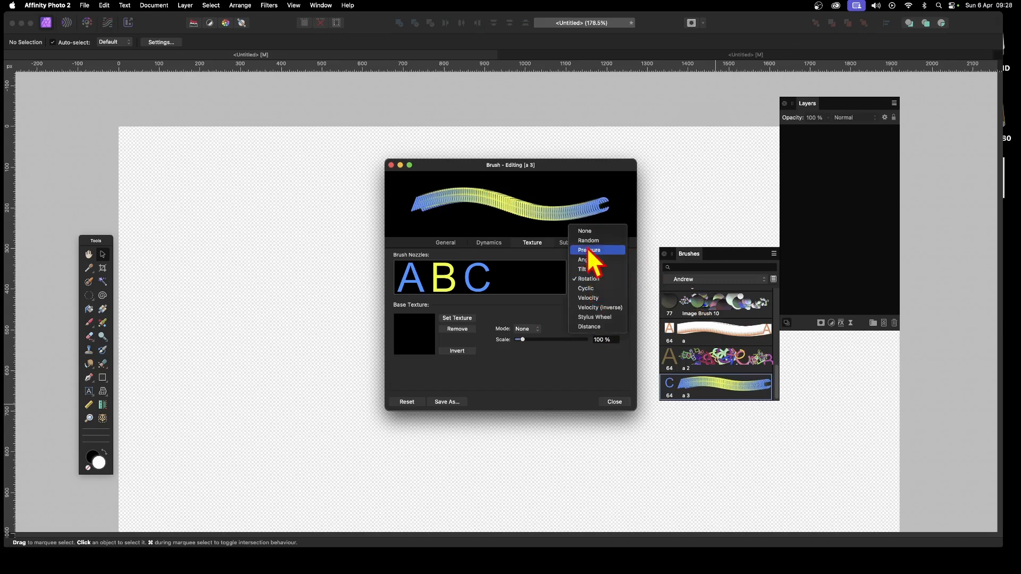
{"action": "left_click", "coordinate": [594, 254]}
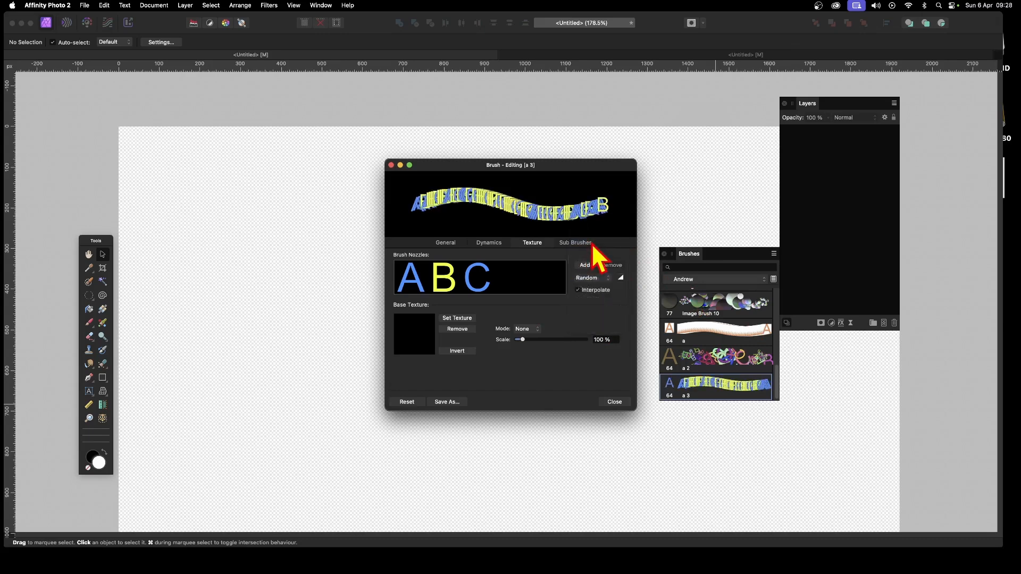
Step: Set the brush's Size Jitter to 71 %
{"action": "left_click", "coordinate": [496, 244]}
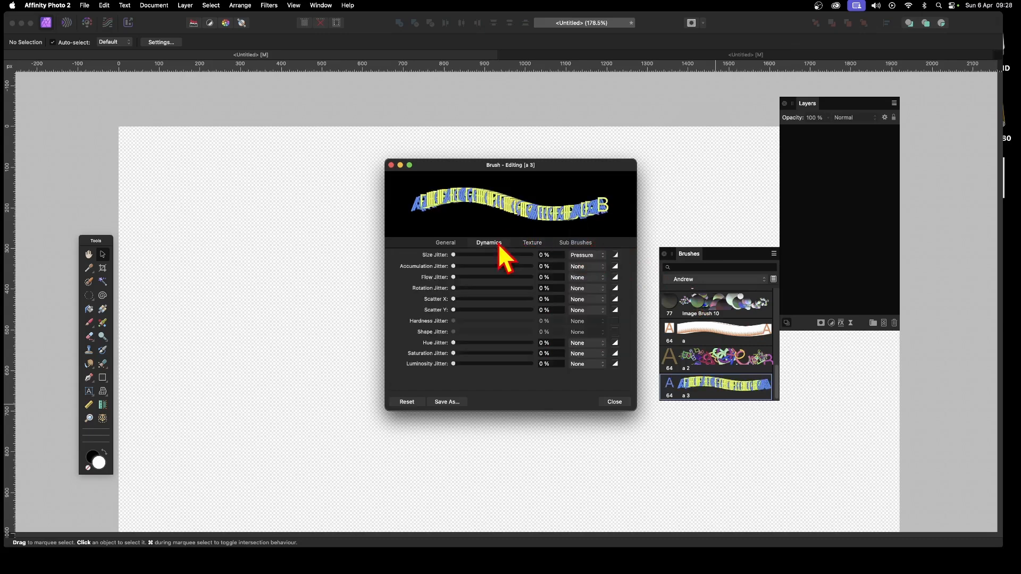
{"action": "left_click_drag", "start_coordinate": [453, 256], "coordinate": [508, 254]}
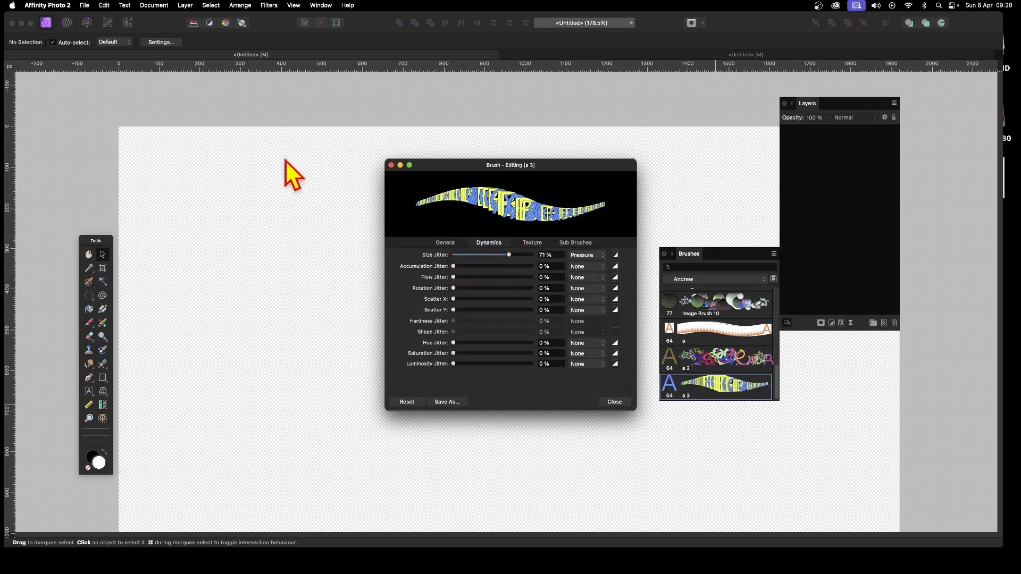
Step: Paint a test stroke on the canvas with the Paint Brush tool using the new brush
{"action": "left_click_drag", "start_coordinate": [499, 172], "coordinate": [640, 169]}
{"action": "left_click", "coordinate": [93, 324]}
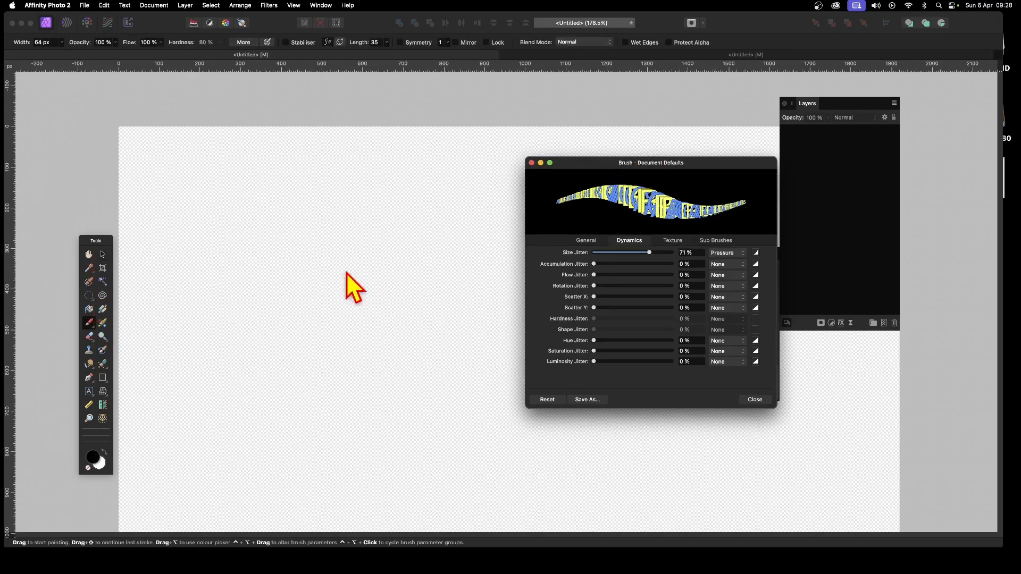
{"action": "mouse_move", "coordinate": [378, 253]}
{"action": "left_mouse_down"}
{"action": "mouse_move", "coordinate": [314, 330]}
{"action": "mouse_move", "coordinate": [291, 268]}
{"action": "mouse_move", "coordinate": [421, 174]}
{"action": "mouse_move", "coordinate": [389, 303]}
{"action": "mouse_move", "coordinate": [301, 421]}
{"action": "mouse_move", "coordinate": [247, 405]}
{"action": "mouse_move", "coordinate": [212, 271]}
{"action": "mouse_move", "coordinate": [314, 191]}
{"action": "mouse_move", "coordinate": [263, 205]}
{"action": "mouse_move", "coordinate": [302, 308]}
{"action": "mouse_move", "coordinate": [235, 348]}
{"action": "mouse_move", "coordinate": [202, 297]}
{"action": "mouse_move", "coordinate": [175, 320]}
{"action": "mouse_move", "coordinate": [172, 290]}
{"action": "left_mouse_up"}
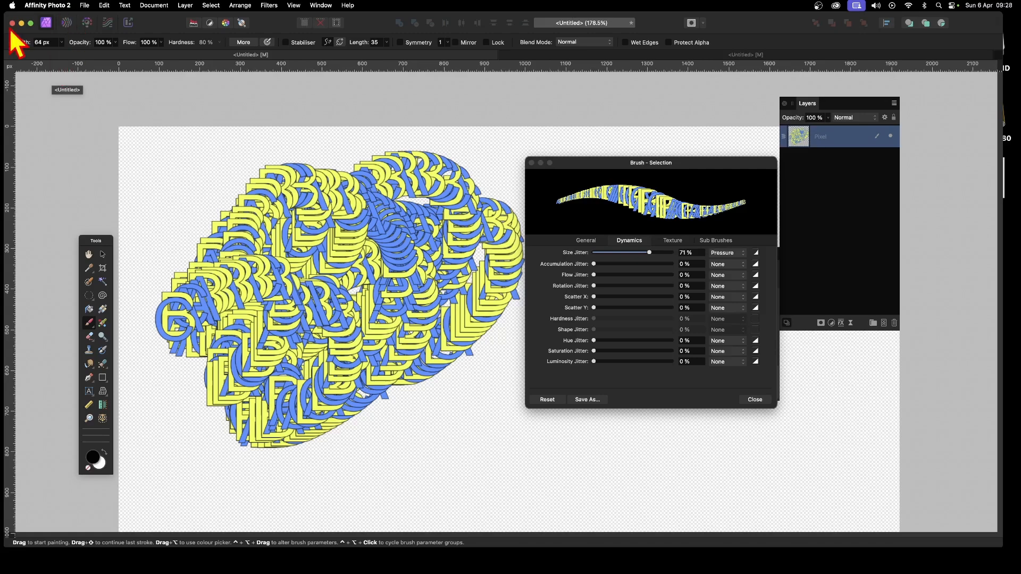
Step: Set the brush size to 309.2 px and paint a large stroke across the canvas
{"action": "left_click", "coordinate": [591, 242]}
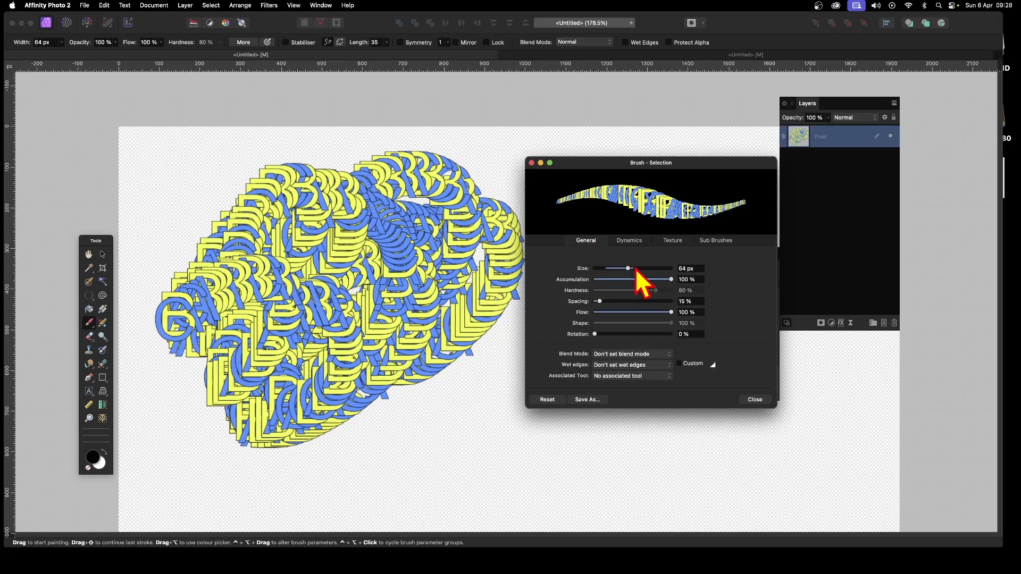
{"action": "left_click_drag", "start_coordinate": [630, 268], "coordinate": [648, 269]}
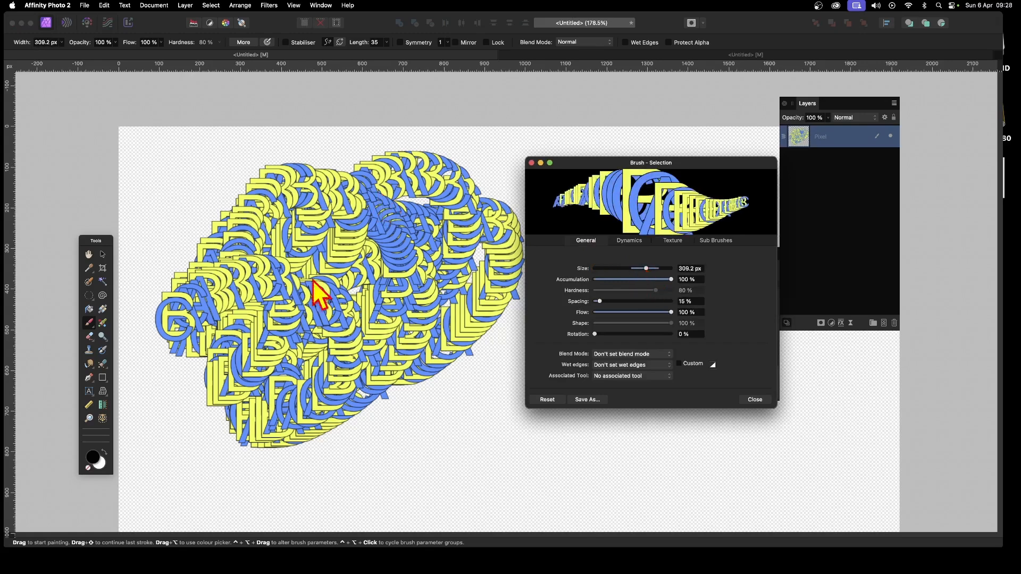
{"action": "mouse_move", "coordinate": [319, 292]}
{"action": "left_mouse_down"}
{"action": "mouse_move", "coordinate": [216, 297]}
{"action": "mouse_move", "coordinate": [585, 457]}
{"action": "mouse_move", "coordinate": [873, 462]}
{"action": "mouse_move", "coordinate": [510, 255]}
{"action": "mouse_move", "coordinate": [176, 213]}
{"action": "mouse_move", "coordinate": [414, 376]}
{"action": "mouse_move", "coordinate": [246, 292]}
{"action": "mouse_move", "coordinate": [452, 388]}
{"action": "mouse_move", "coordinate": [258, 308]}
{"action": "mouse_move", "coordinate": [433, 226]}
{"action": "left_mouse_up"}
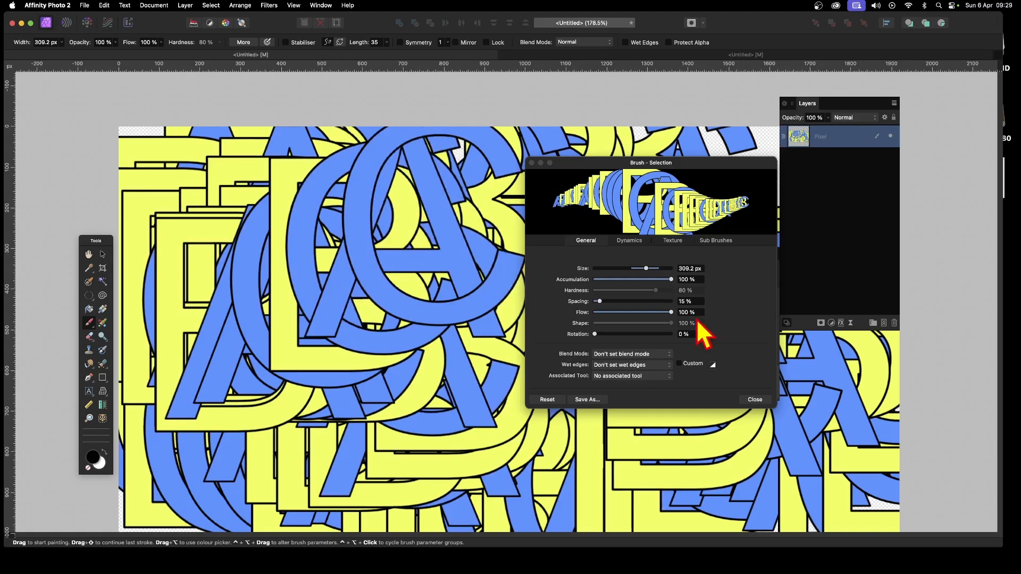
Step: Set Rotation Jitter to 92 %, Scatter X to 500 % and Scatter Y to 572 %, and paint another stroke
{"action": "left_click", "coordinate": [627, 241]}
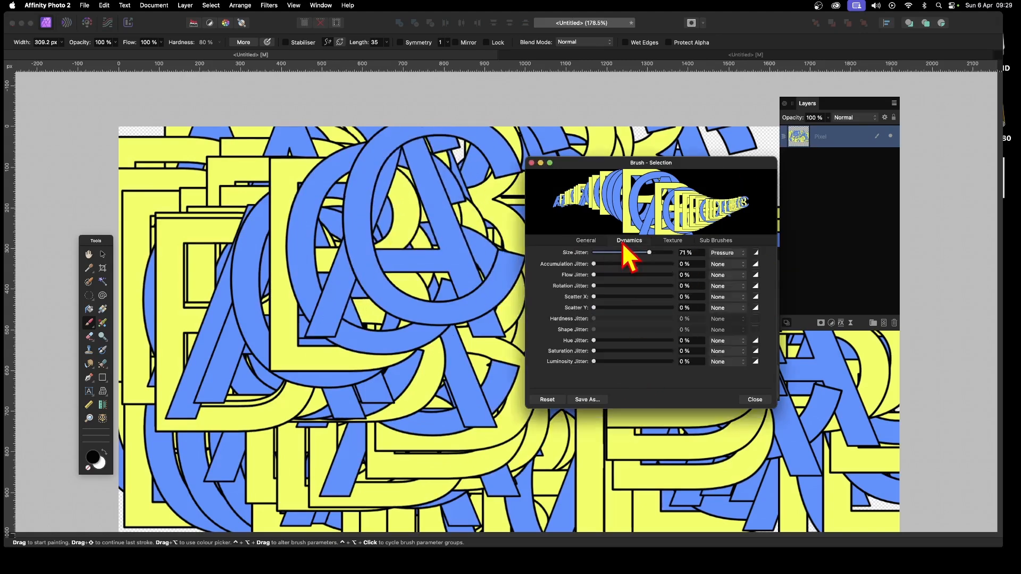
{"action": "mouse_move", "coordinate": [594, 297]}
{"action": "left_mouse_down"}
{"action": "mouse_move", "coordinate": [632, 296]}
{"action": "mouse_move", "coordinate": [620, 308]}
{"action": "mouse_move", "coordinate": [639, 308]}
{"action": "mouse_move", "coordinate": [604, 286]}
{"action": "mouse_move", "coordinate": [666, 285]}
{"action": "left_mouse_up"}
{"action": "mouse_move", "coordinate": [337, 308]}
{"action": "left_mouse_down"}
{"action": "mouse_move", "coordinate": [330, 346]}
{"action": "mouse_move", "coordinate": [540, 176]}
{"action": "mouse_move", "coordinate": [686, 394]}
{"action": "mouse_move", "coordinate": [597, 233]}
{"action": "mouse_move", "coordinate": [243, 290]}
{"action": "left_mouse_up"}
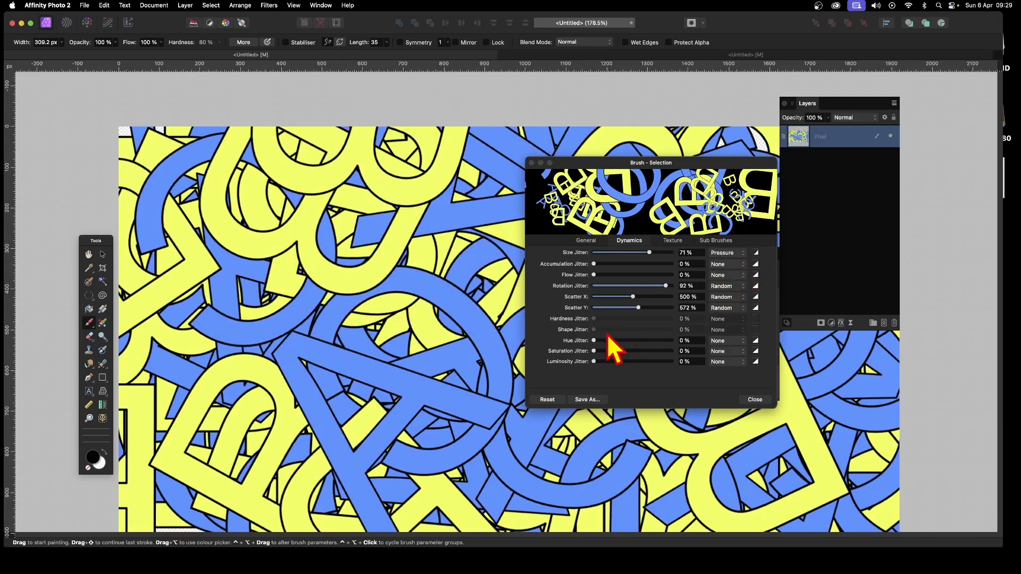
Step: Set Hue Jitter to 83 % and Saturation Jitter to 53 %, close the editor and paint over the canvas
{"action": "left_click_drag", "start_coordinate": [608, 341], "coordinate": [659, 342]}
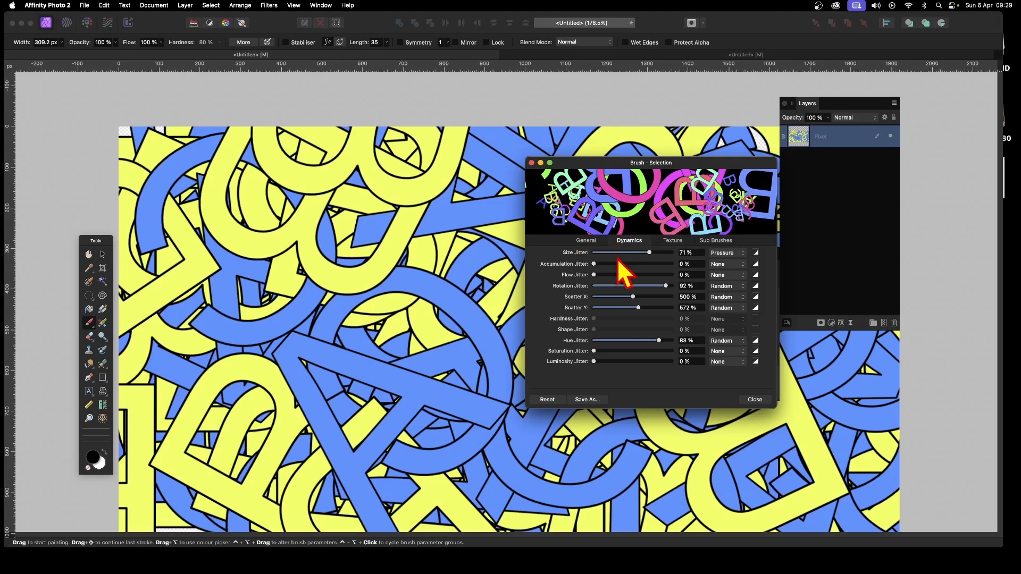
{"action": "mouse_move", "coordinate": [597, 352]}
{"action": "left_mouse_down"}
{"action": "mouse_move", "coordinate": [648, 364]}
{"action": "mouse_move", "coordinate": [594, 365]}
{"action": "mouse_move", "coordinate": [672, 370]}
{"action": "mouse_move", "coordinate": [548, 371]}
{"action": "left_mouse_up"}
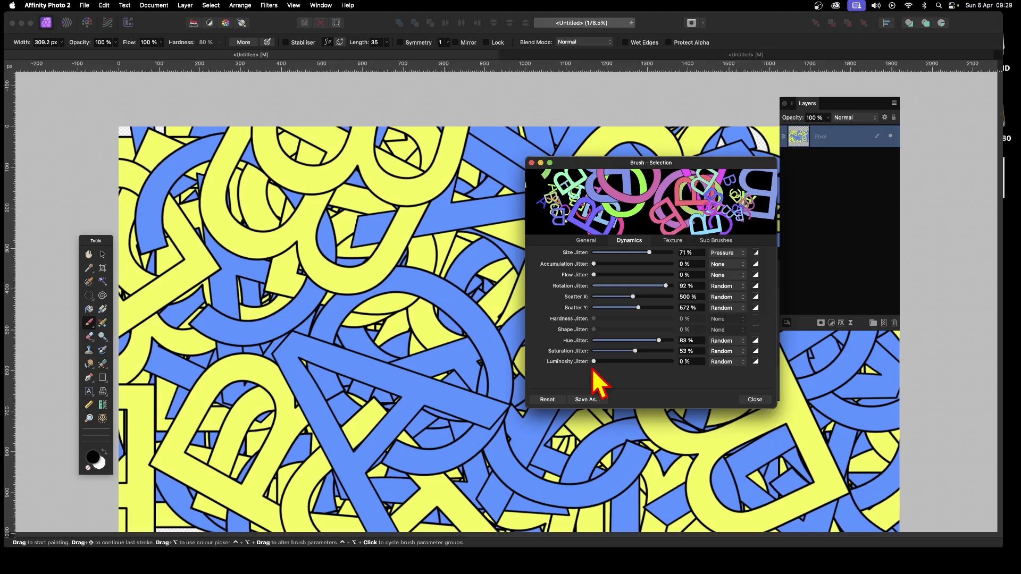
{"action": "left_click", "coordinate": [757, 403]}
{"action": "mouse_move", "coordinate": [720, 406]}
{"action": "left_mouse_down"}
{"action": "mouse_move", "coordinate": [458, 229]}
{"action": "mouse_move", "coordinate": [544, 337]}
{"action": "mouse_move", "coordinate": [450, 290]}
{"action": "mouse_move", "coordinate": [568, 191]}
{"action": "mouse_move", "coordinate": [706, 293]}
{"action": "mouse_move", "coordinate": [830, 467]}
{"action": "mouse_move", "coordinate": [671, 446]}
{"action": "mouse_move", "coordinate": [365, 317]}
{"action": "mouse_move", "coordinate": [199, 283]}
{"action": "mouse_move", "coordinate": [181, 208]}
{"action": "mouse_move", "coordinate": [397, 208]}
{"action": "mouse_move", "coordinate": [571, 285]}
{"action": "mouse_move", "coordinate": [630, 271]}
{"action": "left_mouse_up"}
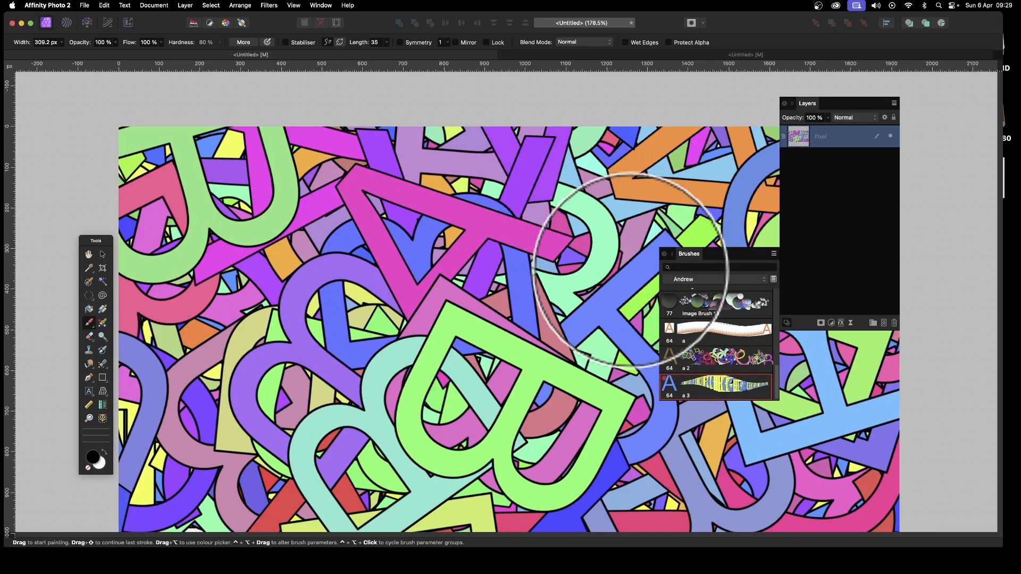
Step: Reopen the a 3 brush editor and try the Random controller for Size Jitter before restoring Pressure
{"action": "double_click", "coordinate": [723, 387]}
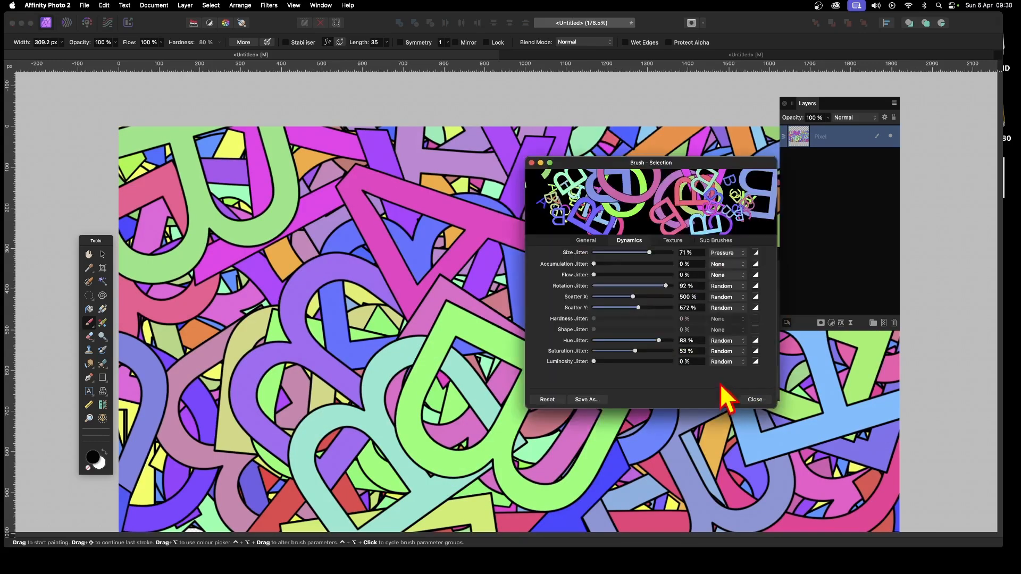
{"action": "left_click", "coordinate": [719, 254]}
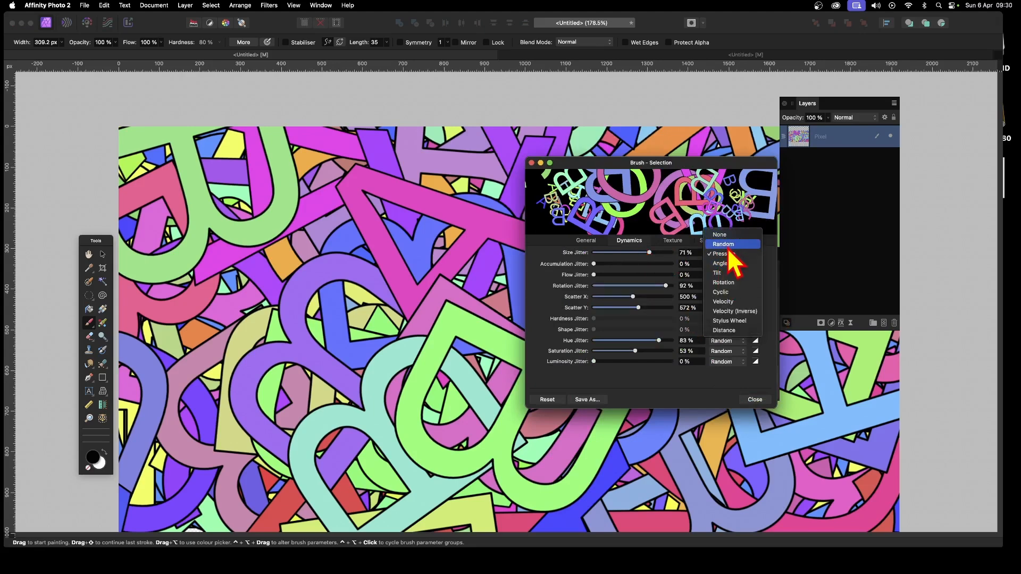
{"action": "left_click", "coordinate": [724, 244]}
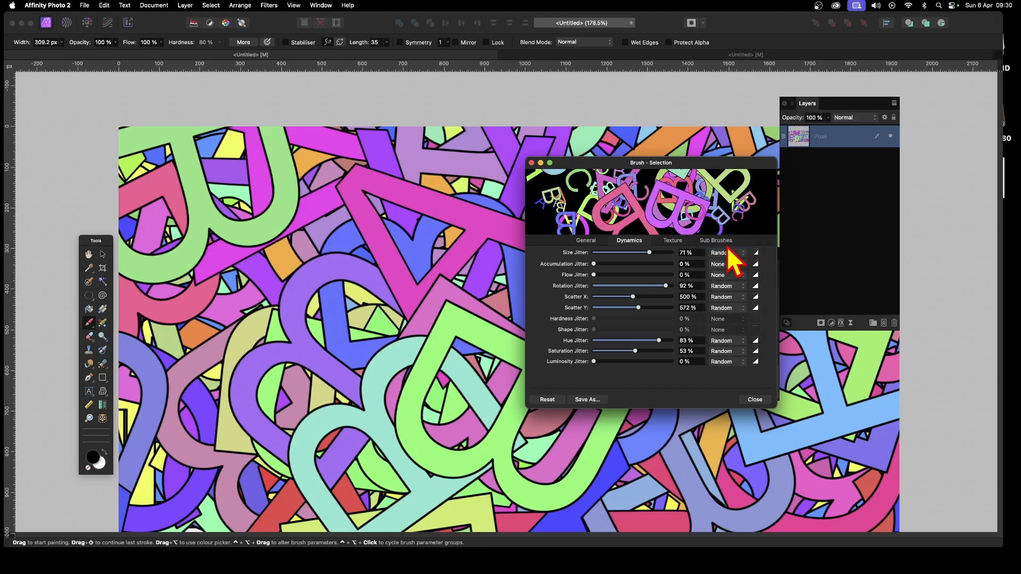
{"action": "left_click", "coordinate": [728, 254]}
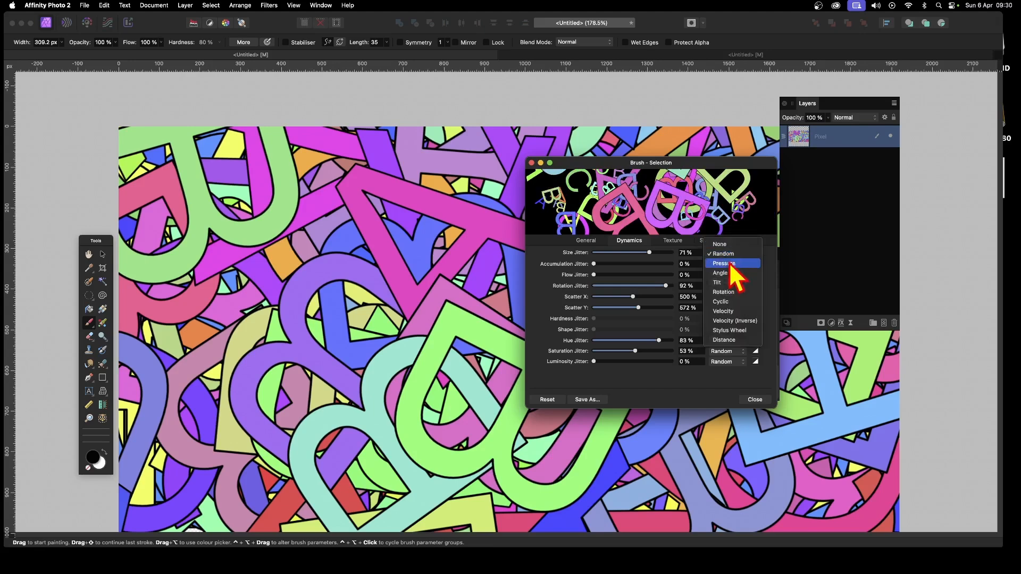
{"action": "left_click", "coordinate": [728, 263]}
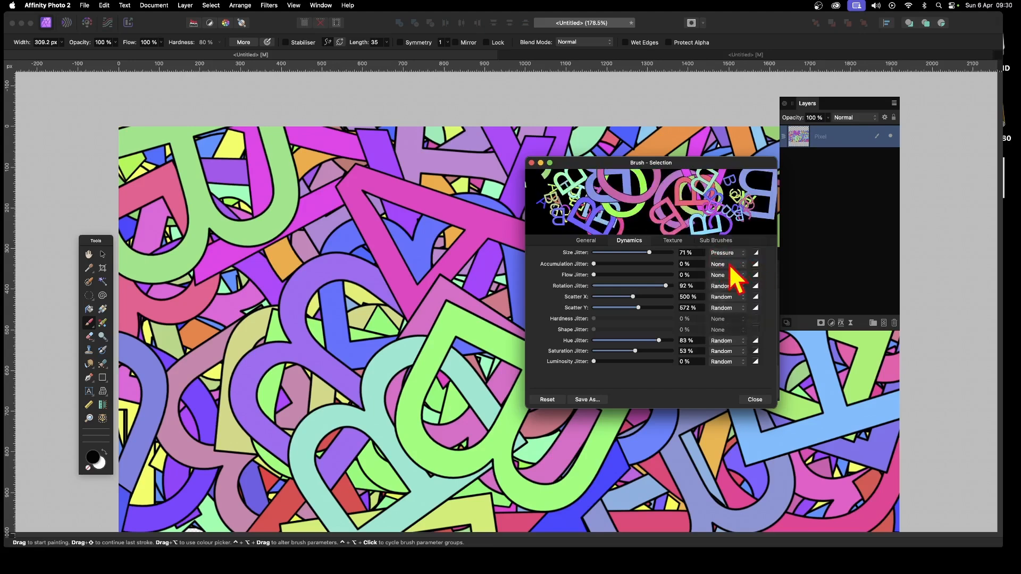
Step: Close the brush editor and paint strokes of letters across the canvas
{"action": "left_click", "coordinate": [753, 398]}
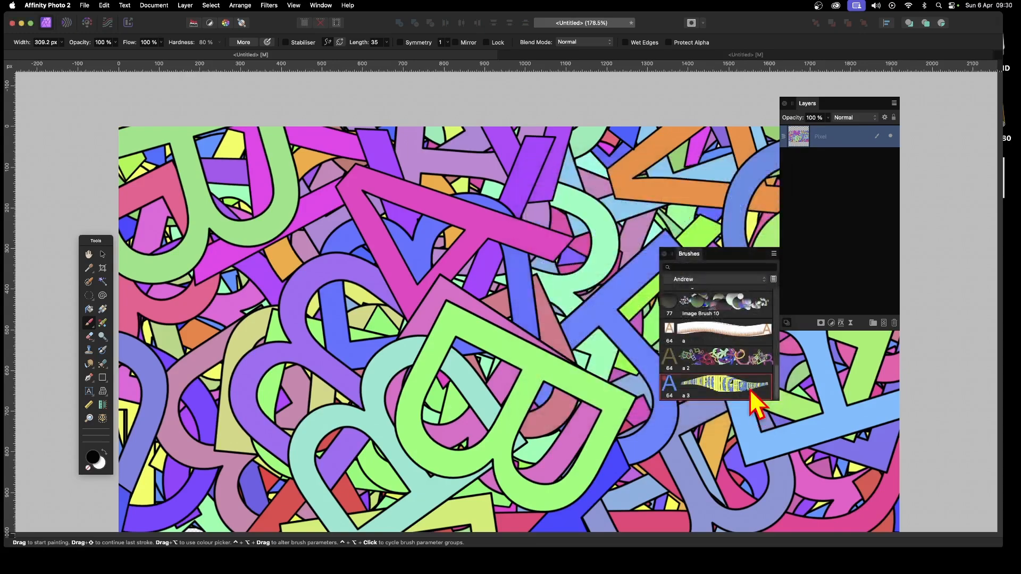
{"action": "mouse_move", "coordinate": [387, 277]}
{"action": "left_mouse_down"}
{"action": "mouse_move", "coordinate": [402, 333]}
{"action": "mouse_move", "coordinate": [582, 248]}
{"action": "mouse_move", "coordinate": [533, 288]}
{"action": "mouse_move", "coordinate": [516, 354]}
{"action": "mouse_move", "coordinate": [367, 253]}
{"action": "mouse_move", "coordinate": [292, 250]}
{"action": "mouse_move", "coordinate": [317, 277]}
{"action": "mouse_move", "coordinate": [450, 171]}
{"action": "mouse_move", "coordinate": [513, 137]}
{"action": "mouse_move", "coordinate": [533, 247]}
{"action": "mouse_move", "coordinate": [590, 335]}
{"action": "mouse_move", "coordinate": [706, 421]}
{"action": "mouse_move", "coordinate": [703, 460]}
{"action": "mouse_move", "coordinate": [506, 308]}
{"action": "mouse_move", "coordinate": [394, 308]}
{"action": "mouse_move", "coordinate": [275, 351]}
{"action": "mouse_move", "coordinate": [150, 112]}
{"action": "left_mouse_up"}
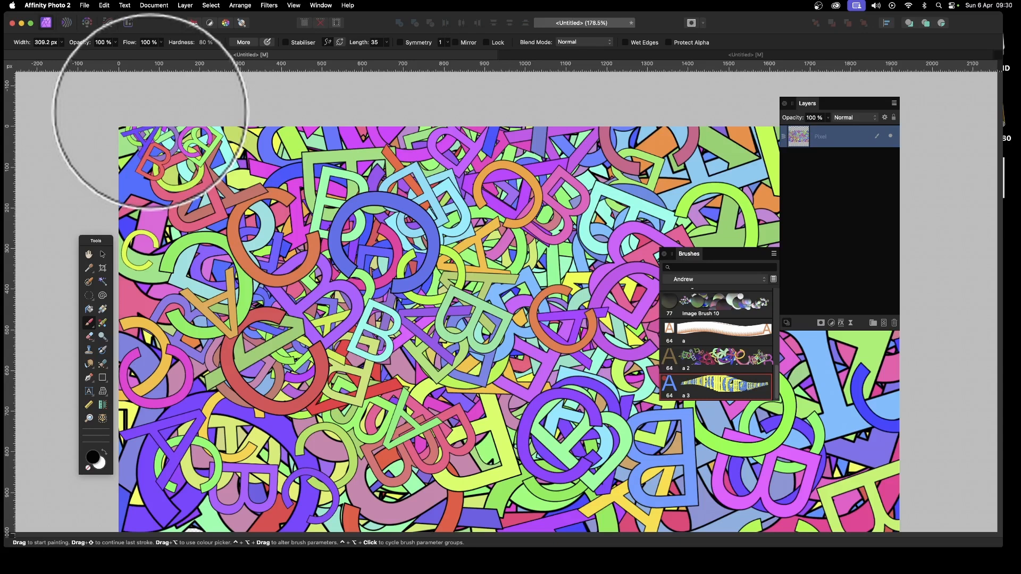
{"action": "left_click_drag", "start_coordinate": [151, 112], "coordinate": [153, 114]}
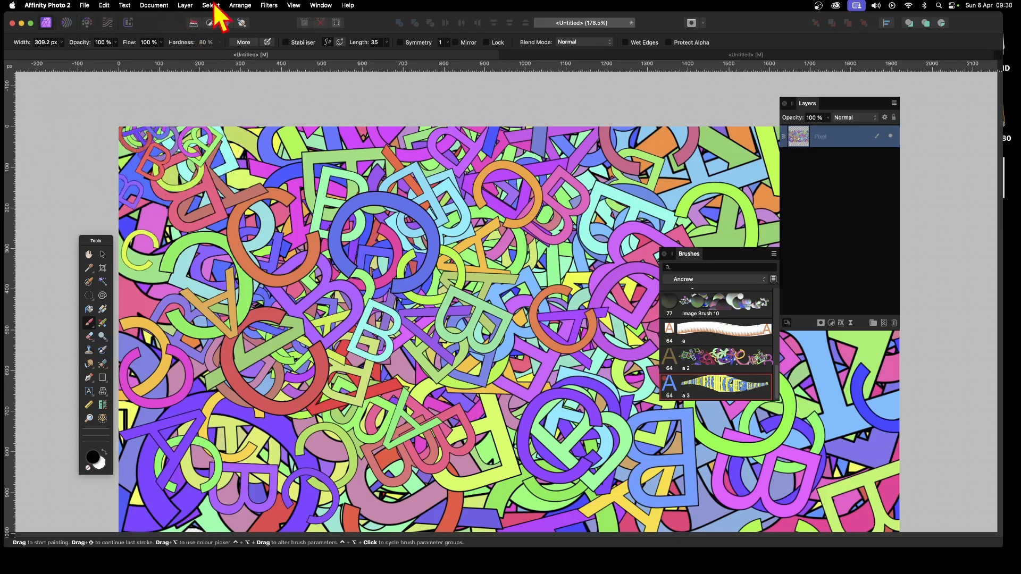
Step: Add a new pixel layer and paint a stroke of letters across it
{"action": "left_click", "coordinate": [185, 5]}
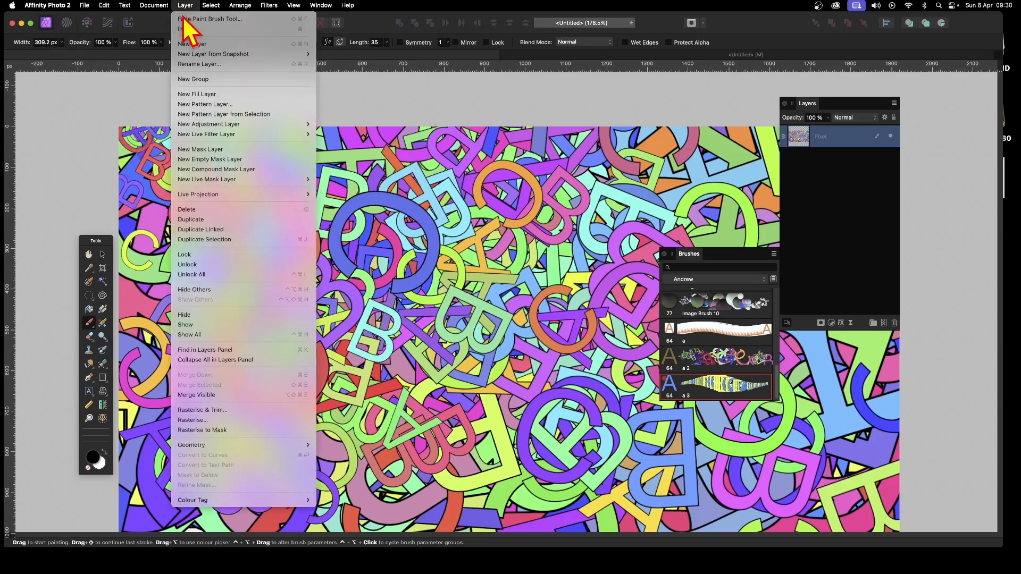
{"action": "left_click", "coordinate": [190, 47]}
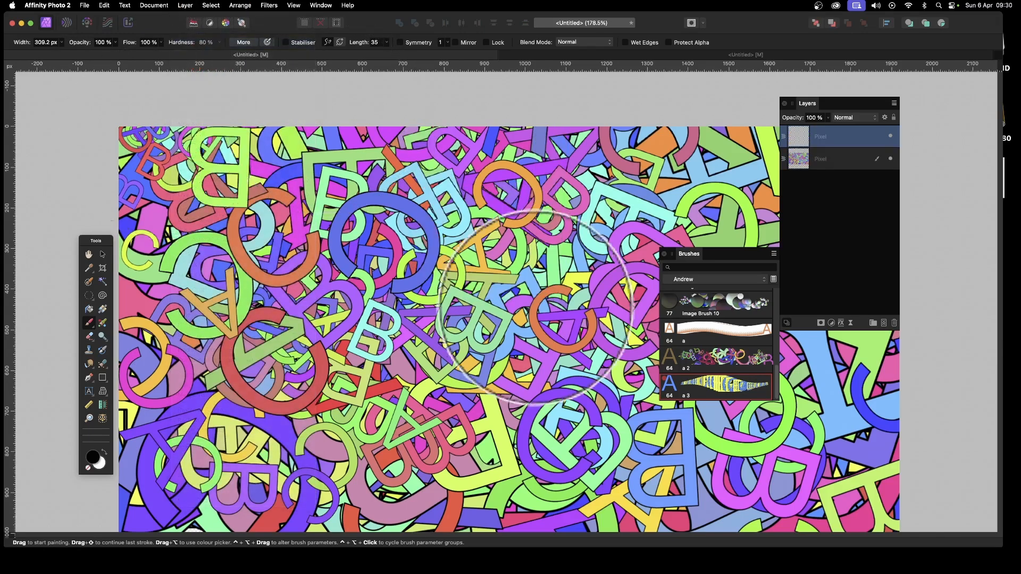
{"action": "mouse_move", "coordinate": [398, 335]}
{"action": "left_mouse_down"}
{"action": "mouse_move", "coordinate": [337, 165]}
{"action": "mouse_move", "coordinate": [612, 346]}
{"action": "mouse_move", "coordinate": [232, 474]}
{"action": "left_mouse_up"}
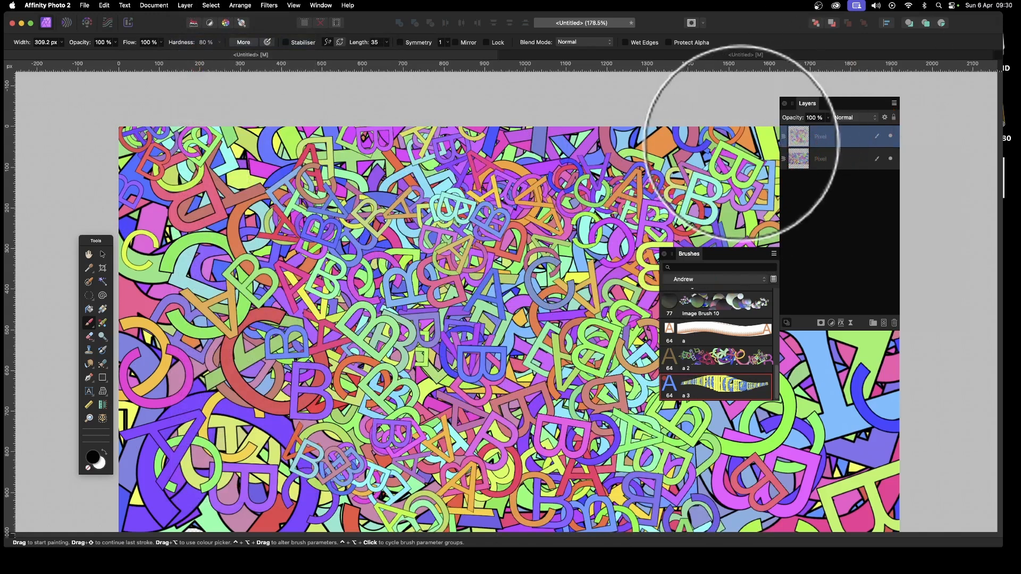
Step: Open Layer Effects for the new layer, enable Bevel / Emboss and set its radius to 8.1 px
{"action": "left_click", "coordinate": [842, 323]}
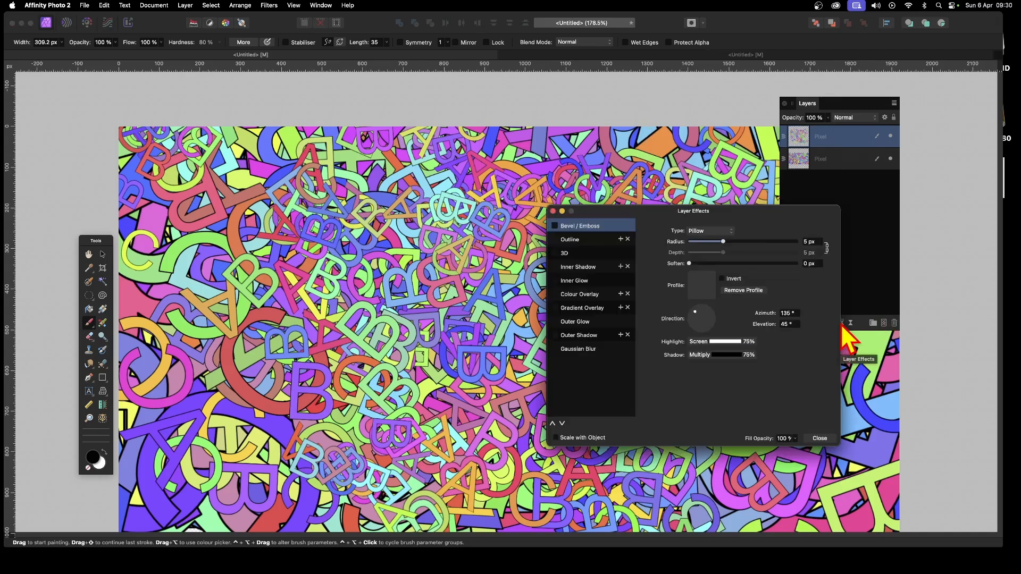
{"action": "left_click", "coordinate": [558, 228]}
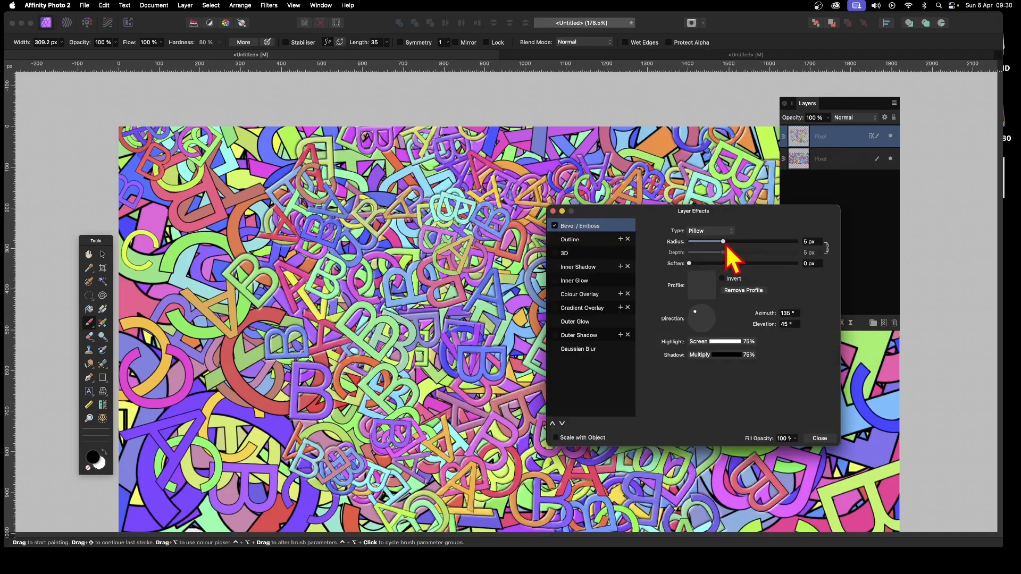
{"action": "left_click_drag", "start_coordinate": [724, 243], "coordinate": [731, 243]}
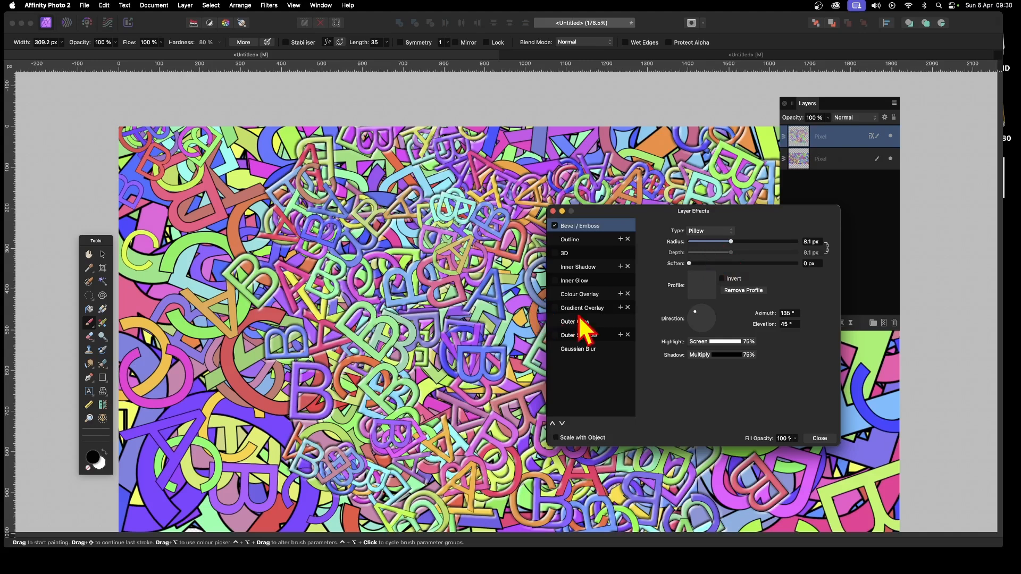
Step: Enable Outer Shadow with radius 20.5 px, offset 25.3 px and intensity 63 %, close the dialog and paint another stroke
{"action": "left_click", "coordinate": [586, 337]}
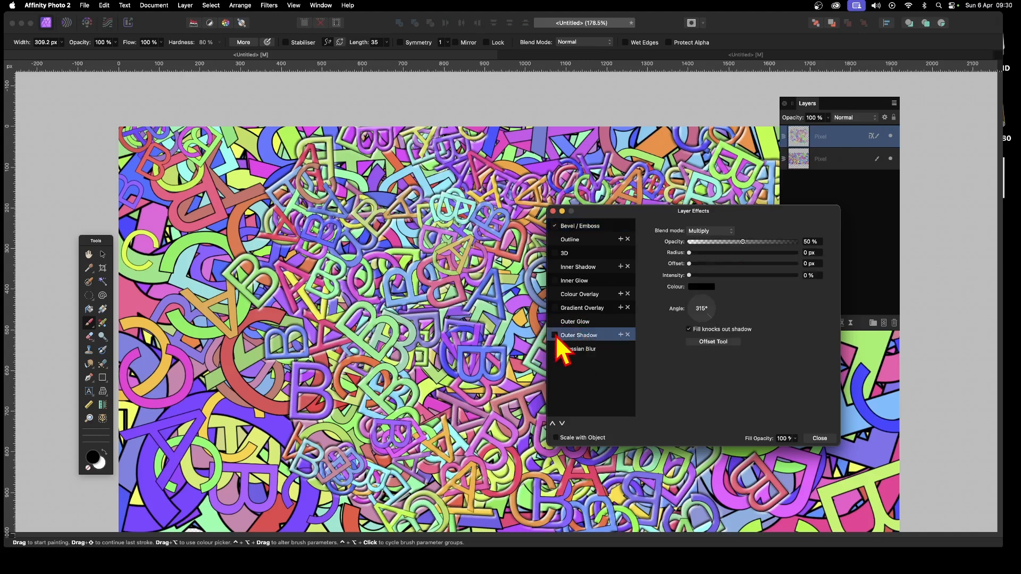
{"action": "left_click_drag", "start_coordinate": [724, 253], "coordinate": [757, 275]}
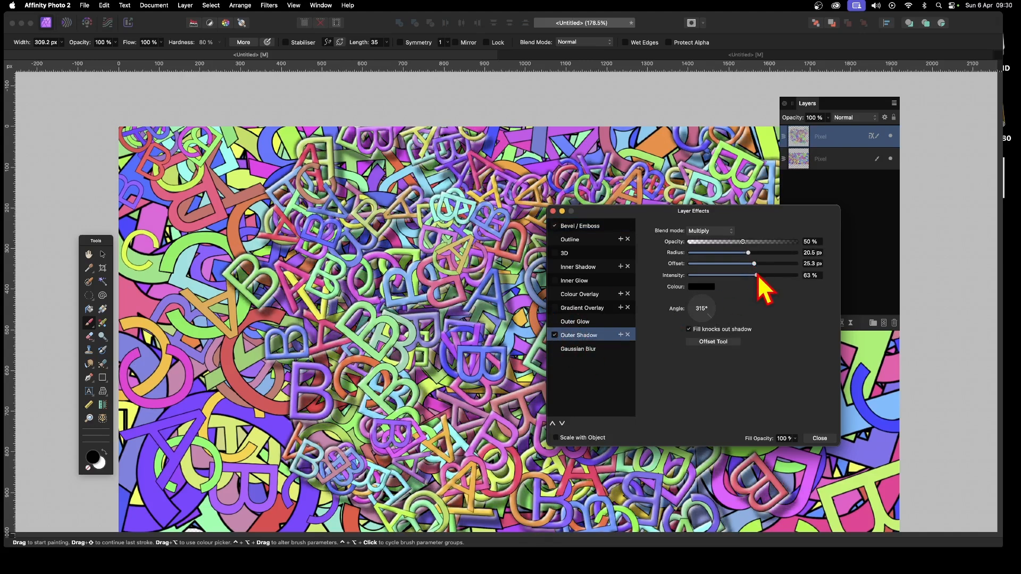
{"action": "left_click", "coordinate": [820, 440]}
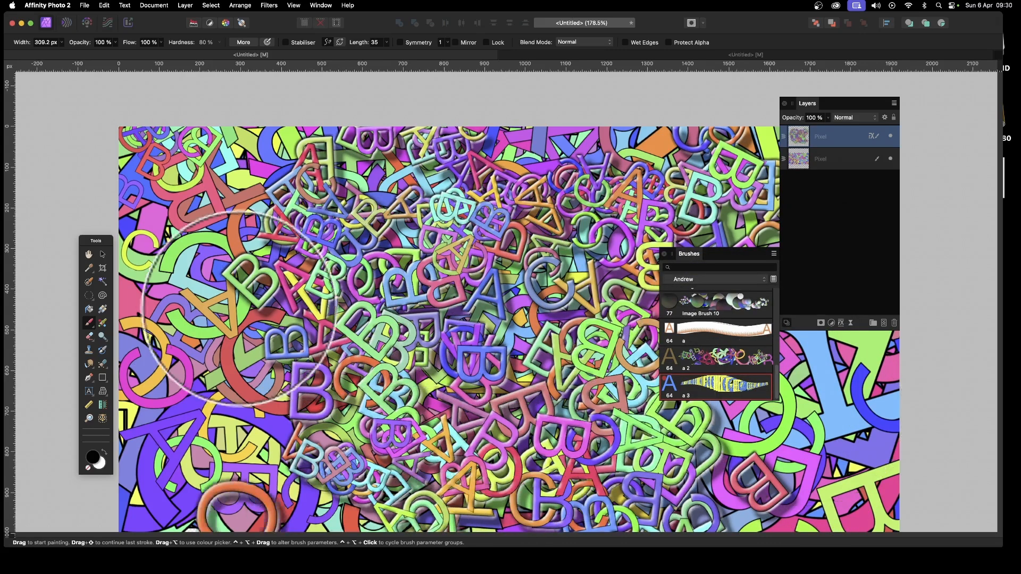
{"action": "mouse_move", "coordinate": [239, 309]}
{"action": "left_mouse_down"}
{"action": "mouse_move", "coordinate": [197, 300]}
{"action": "mouse_move", "coordinate": [177, 276]}
{"action": "mouse_move", "coordinate": [169, 193]}
{"action": "left_mouse_up"}
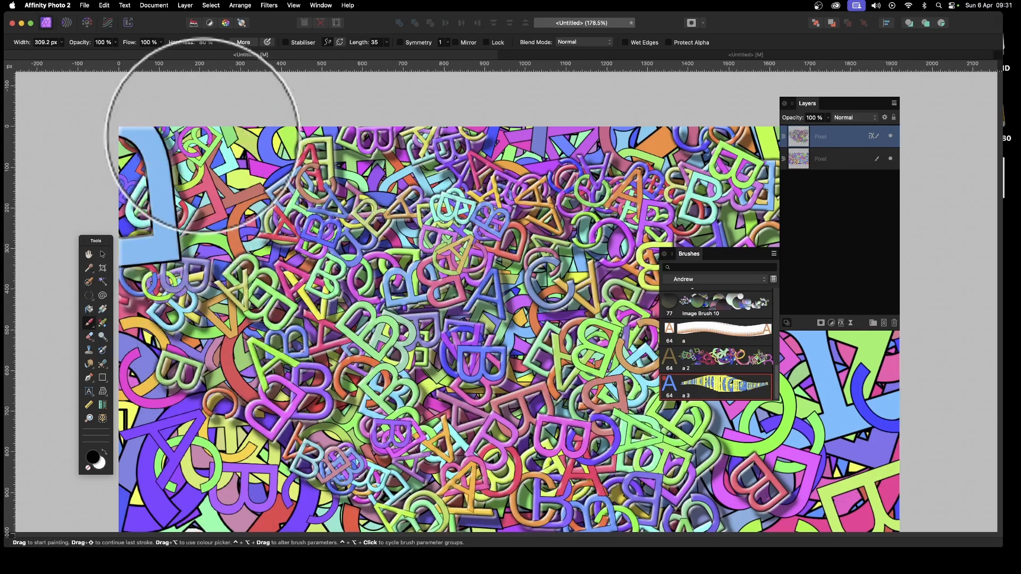
Step: Add another new pixel layer and paint a stroke on it
{"action": "left_click", "coordinate": [183, 6]}
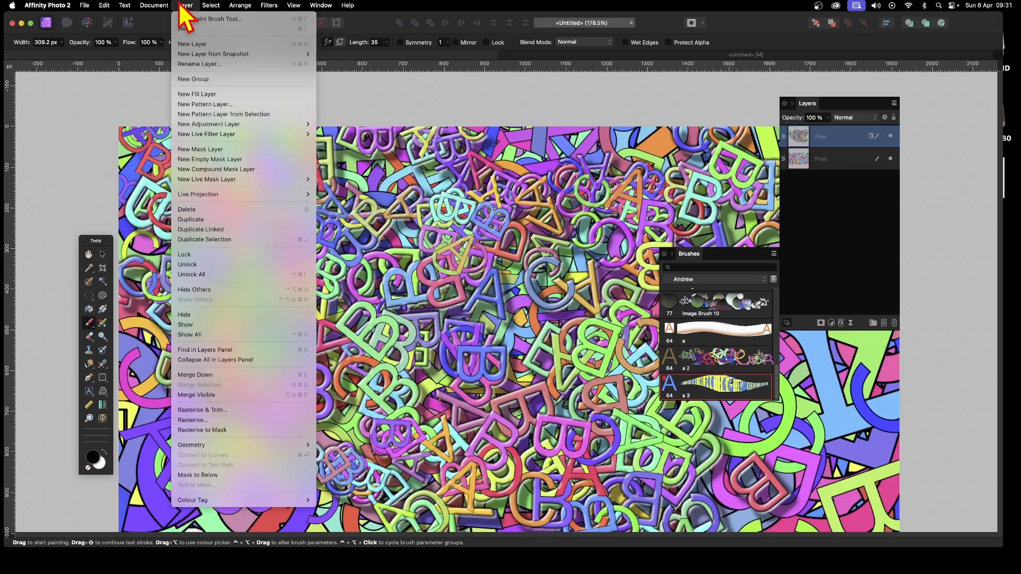
{"action": "left_click", "coordinate": [192, 43]}
{"action": "mouse_move", "coordinate": [473, 265]}
{"action": "left_mouse_down"}
{"action": "mouse_move", "coordinate": [604, 221]}
{"action": "mouse_move", "coordinate": [489, 369]}
{"action": "mouse_move", "coordinate": [361, 361]}
{"action": "left_mouse_up"}
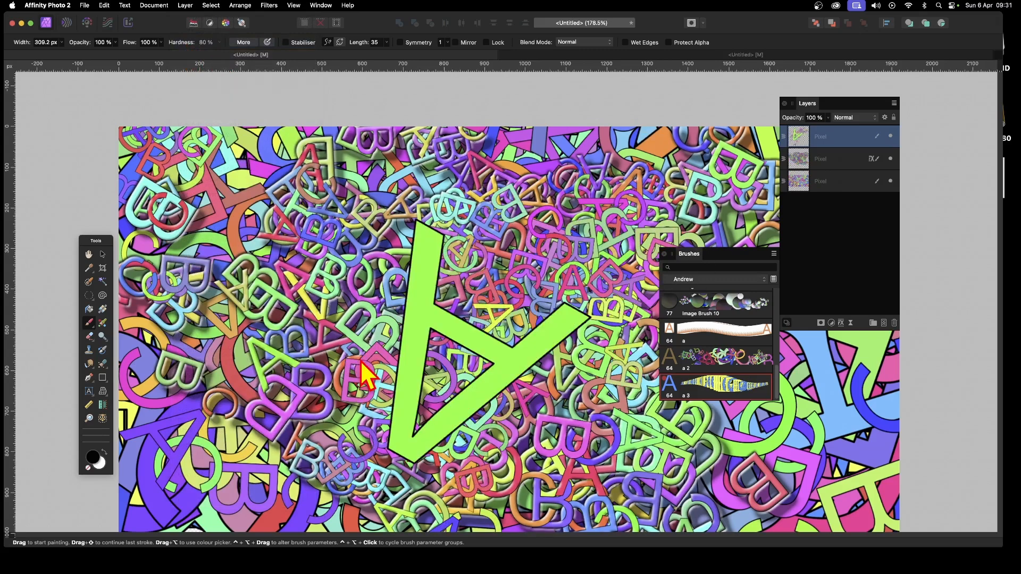